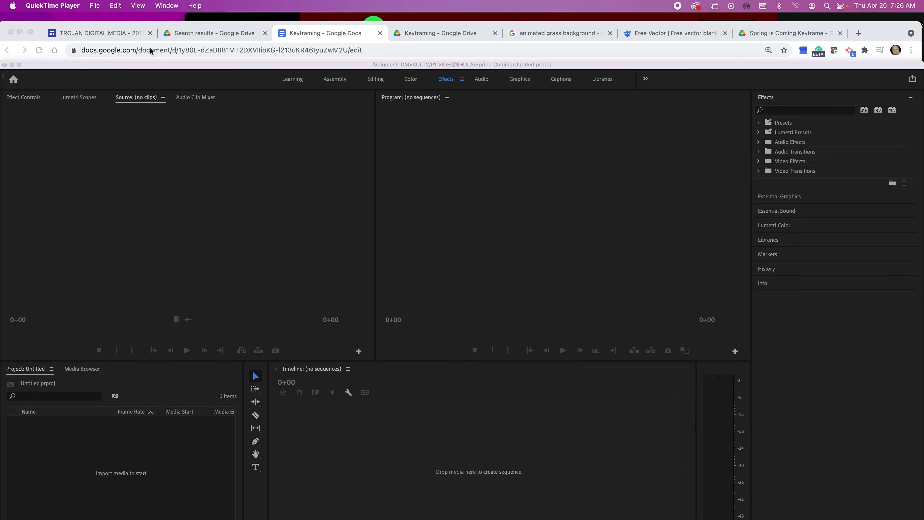
Step: Move the Chrome window out of view and position the Premiere Pro window showing the empty Untitled project
drag(41, 28, 144, 506)
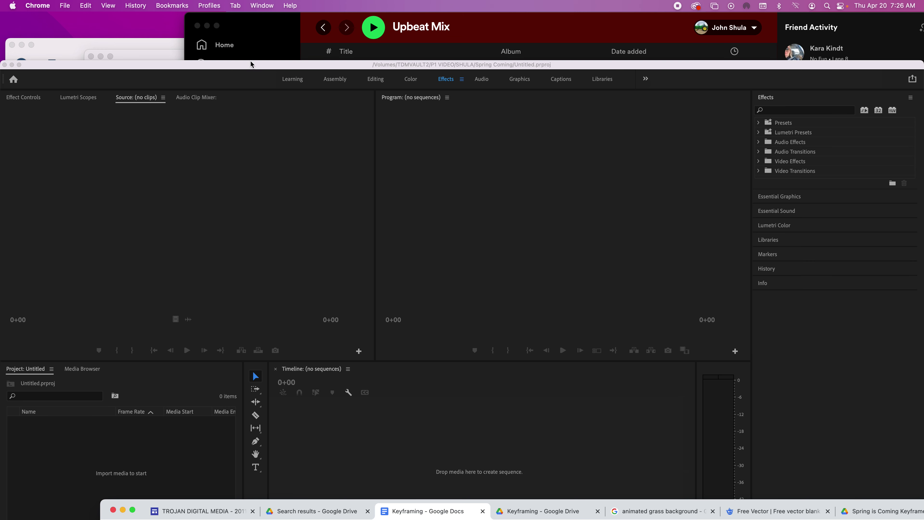
drag(256, 66, 276, 33)
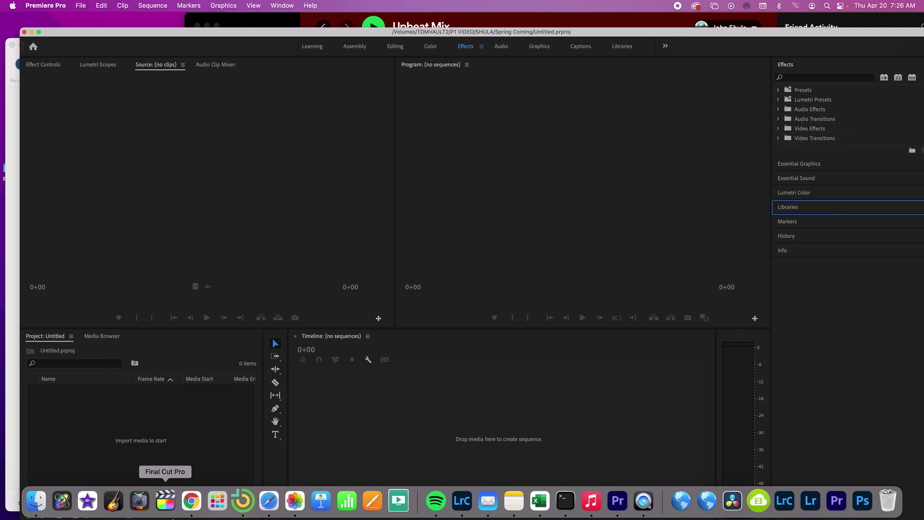
Step: In Finder, go to the Spring Coming folder under 196.168.3.2 > TDMVAULT2 > P1 VIDEO
click(36, 504)
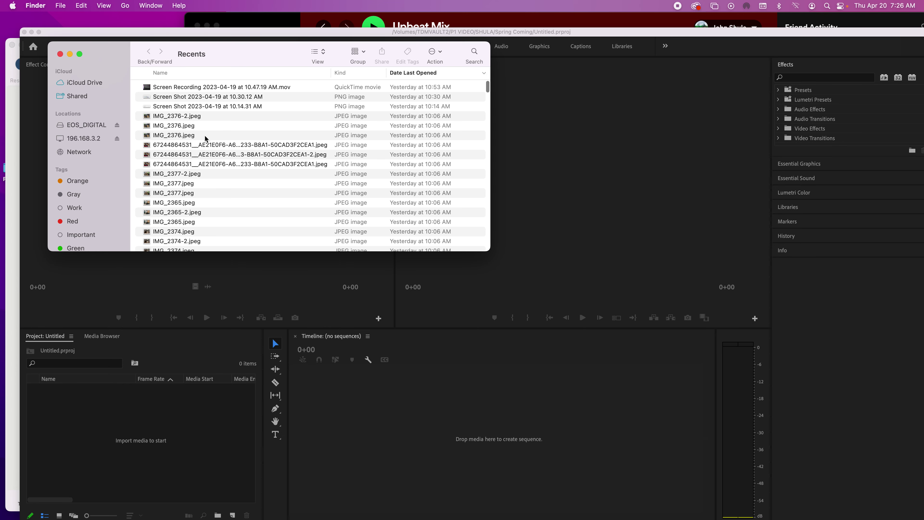
click(117, 137)
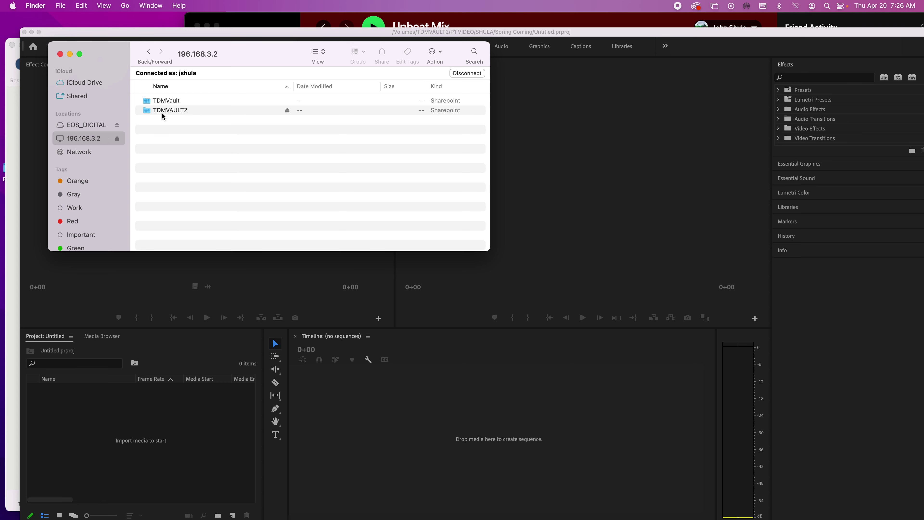
click(162, 111)
double_click(147, 111)
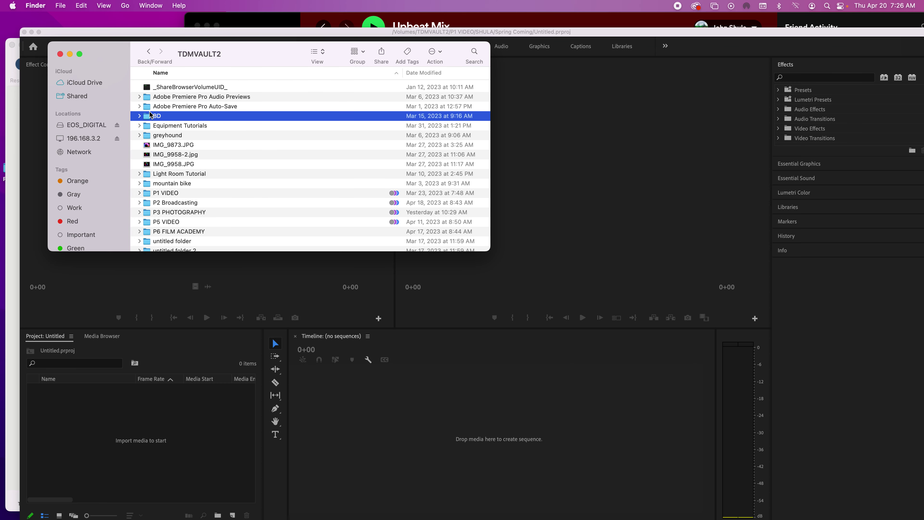
scroll(230, 177, down, 2)
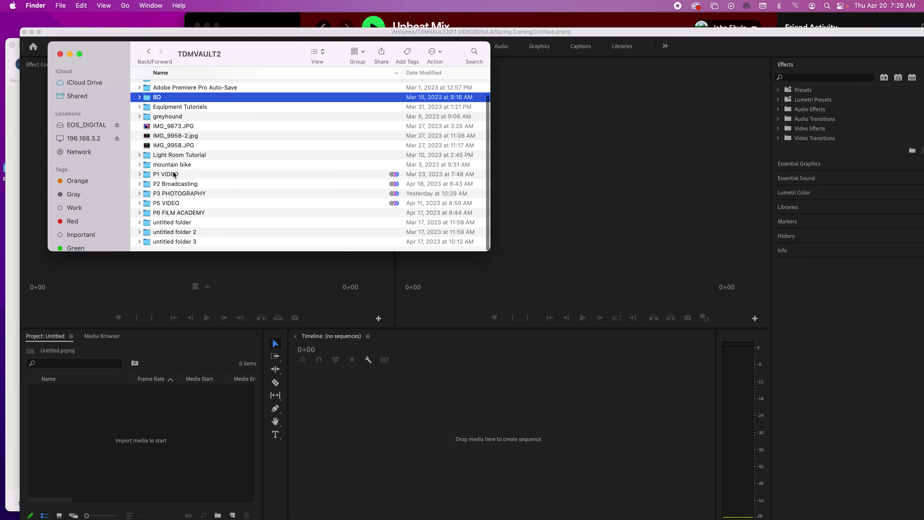
click(174, 173)
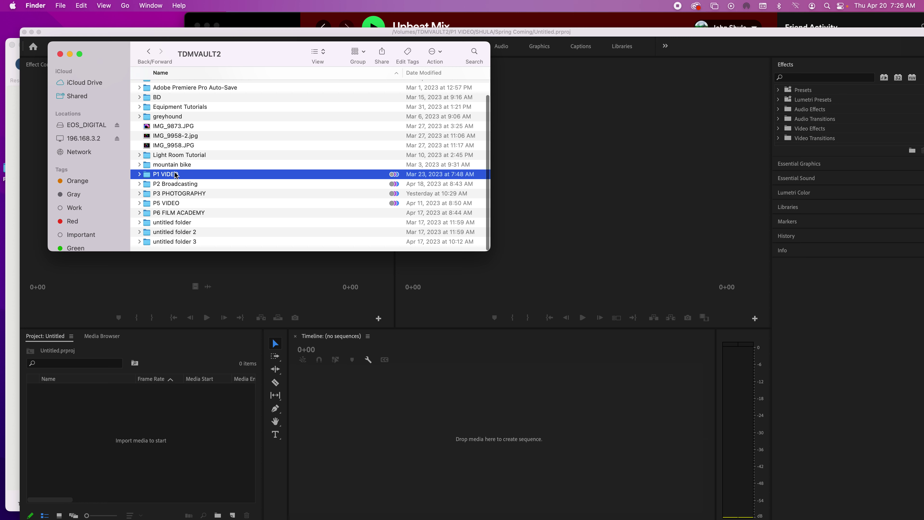
double_click(149, 177)
scroll(192, 174, down, 4)
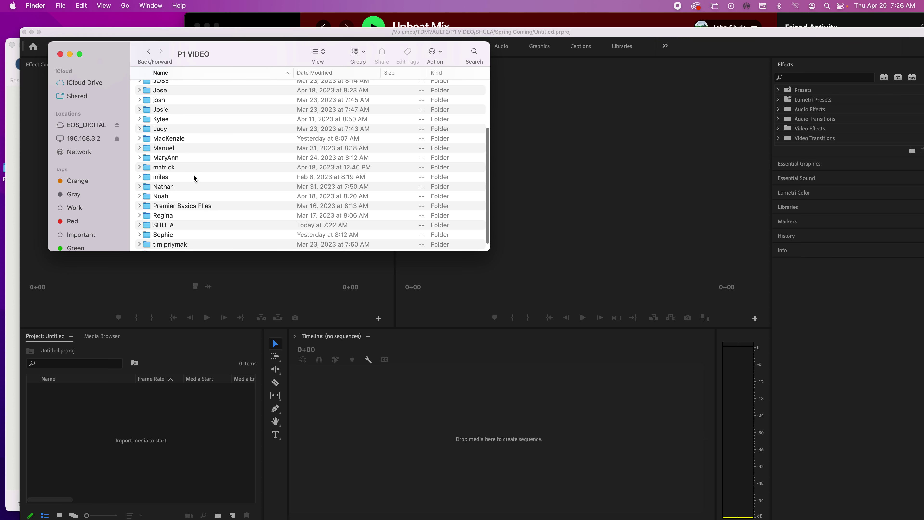
double_click(160, 223)
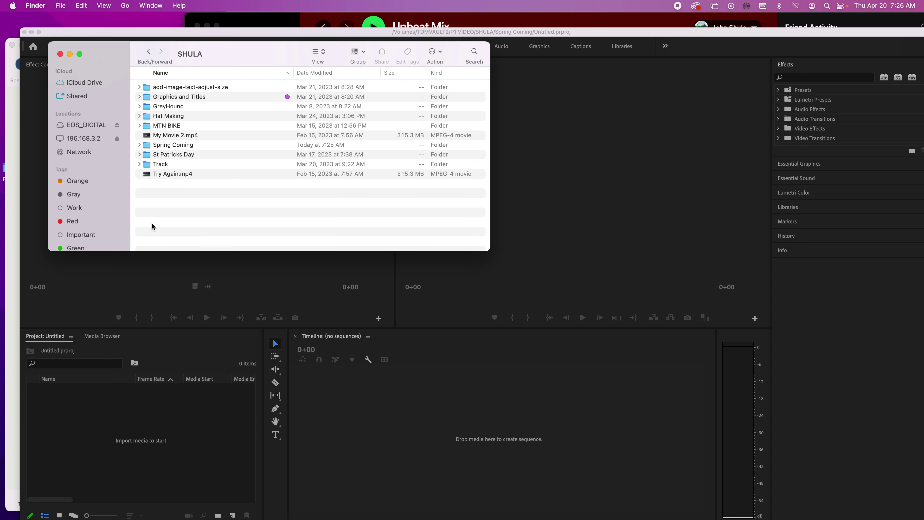
click(149, 145)
double_click(152, 148)
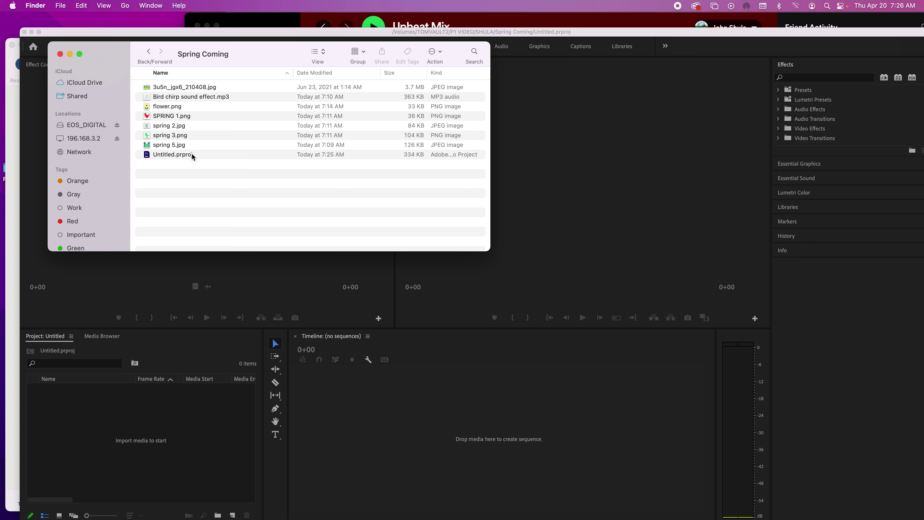
Step: Rename Untitled.prproj to Spring.prproj and return to Premiere Pro
click(170, 155)
click(171, 155)
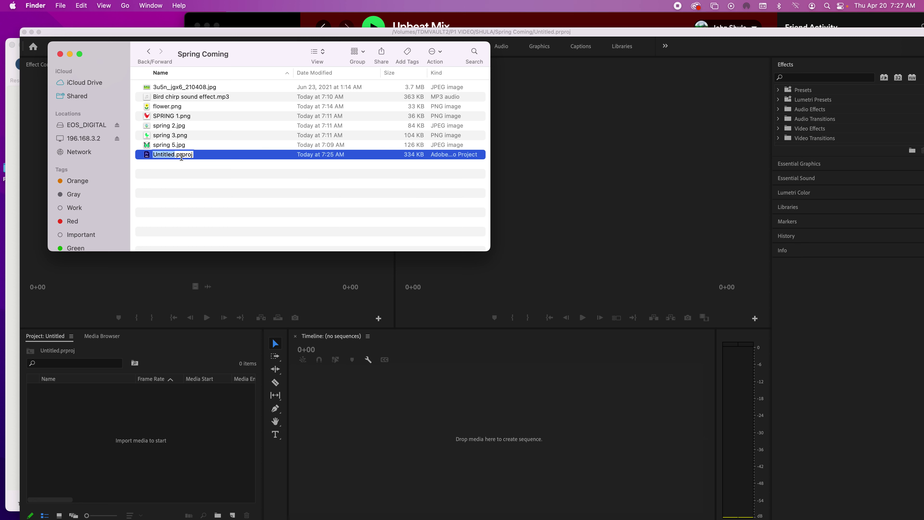
text(Spring)
key(Return)
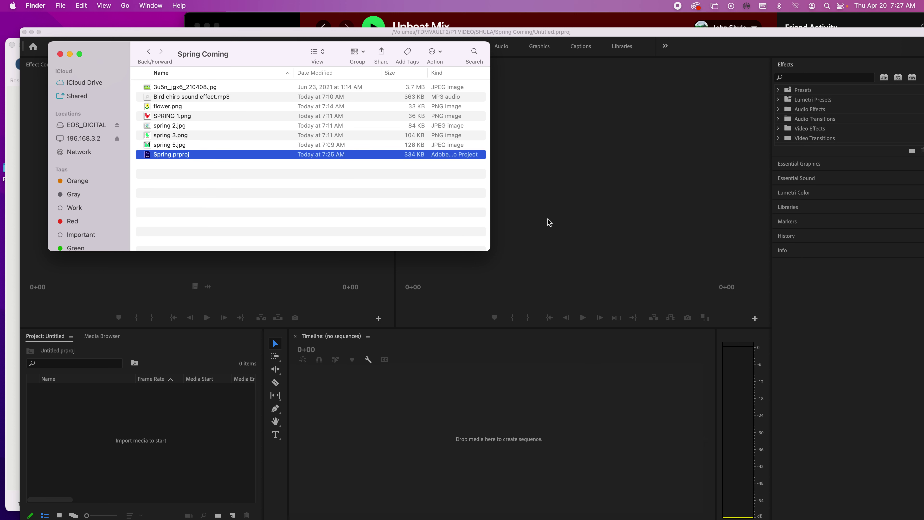
click(560, 218)
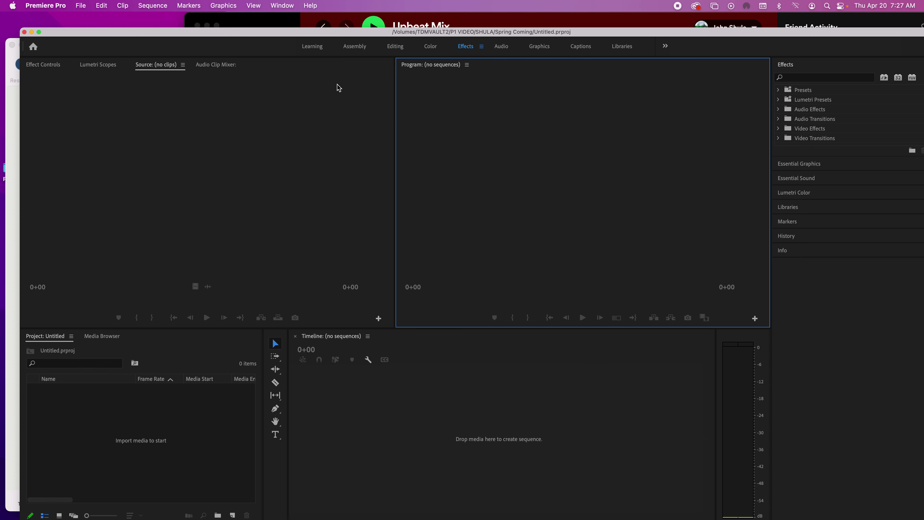
Step: Start a File > Import and browse to the Spring Coming folder on the 196.168.3.2 server
click(84, 6)
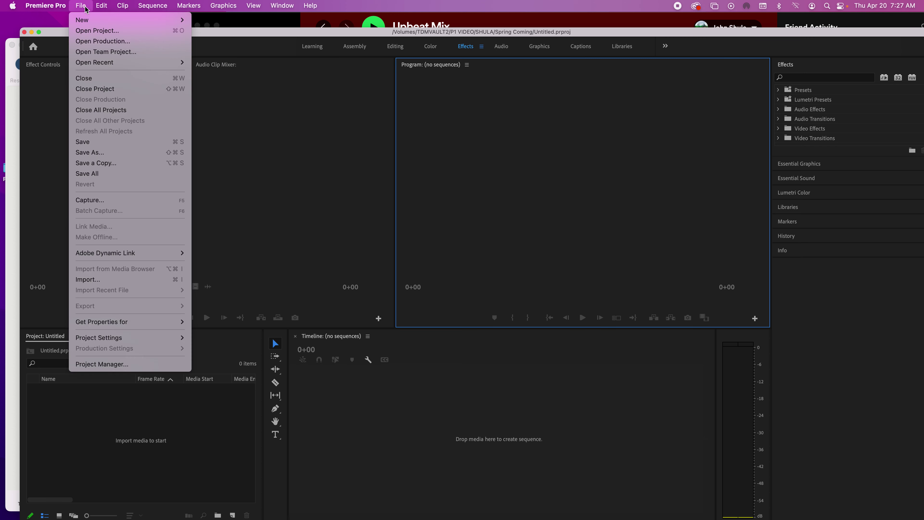
click(111, 281)
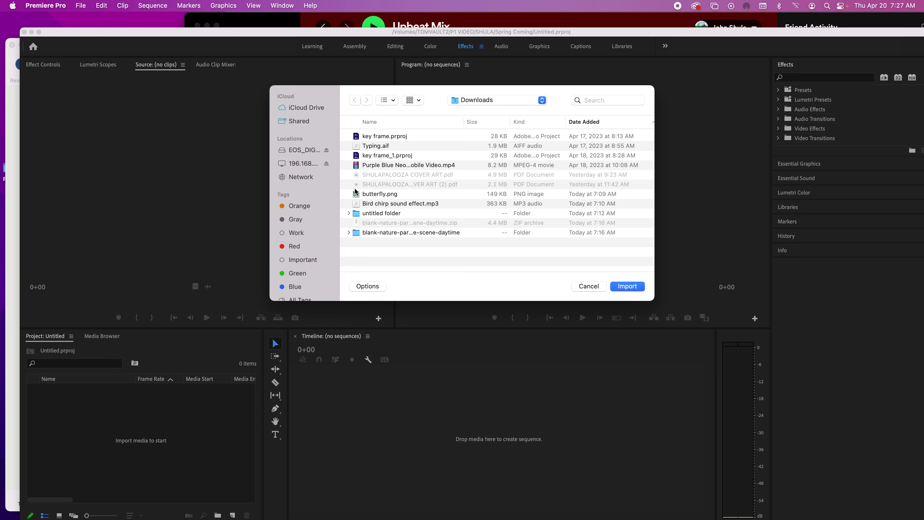
click(303, 163)
double_click(377, 160)
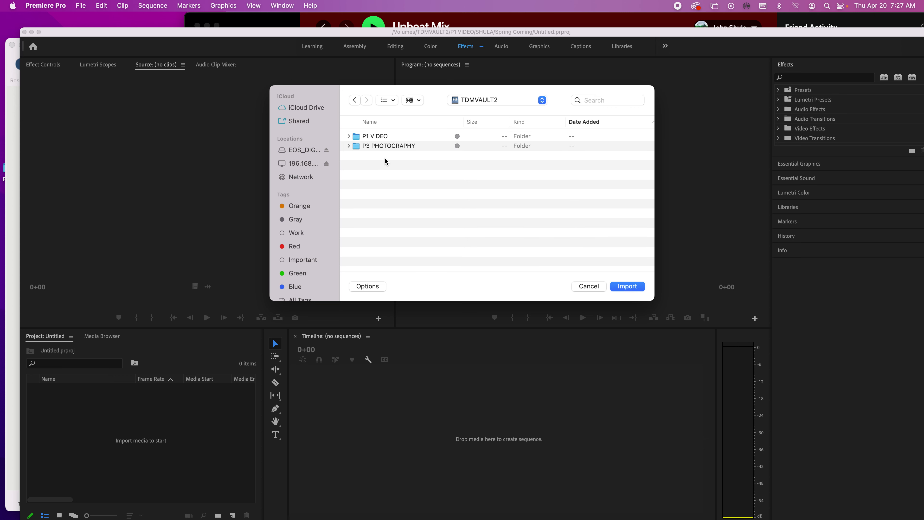
double_click(382, 242)
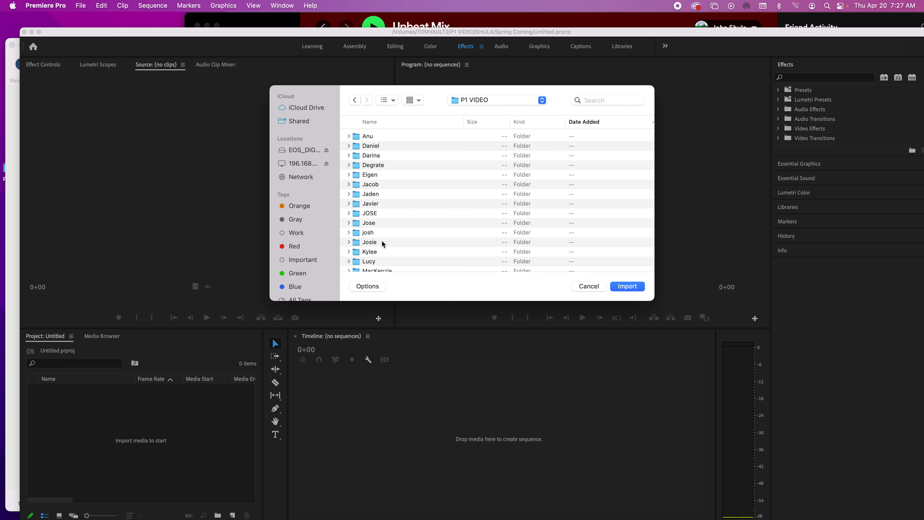
scroll(380, 239, down, 5)
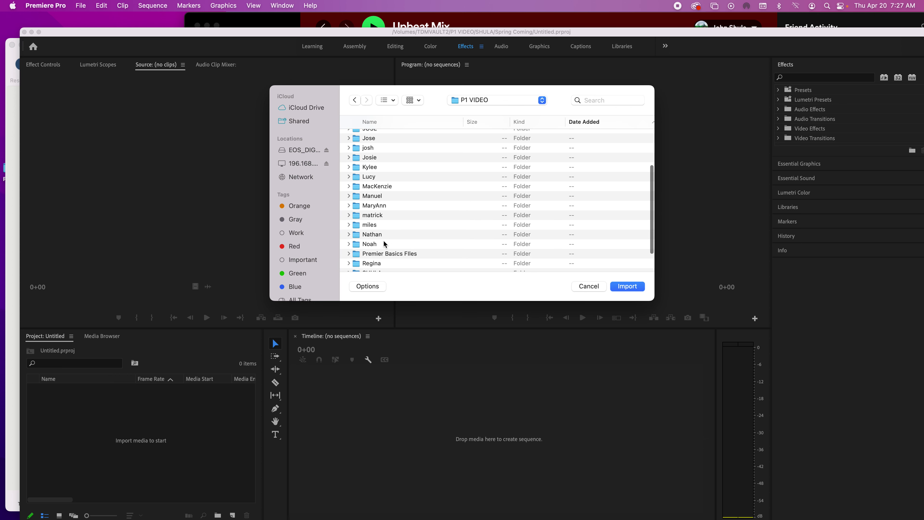
scroll(383, 243, down, 3)
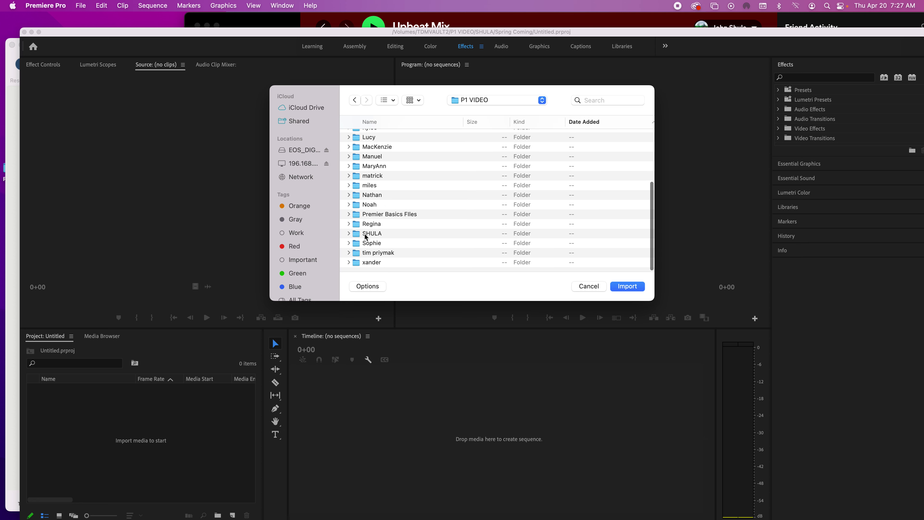
double_click(367, 233)
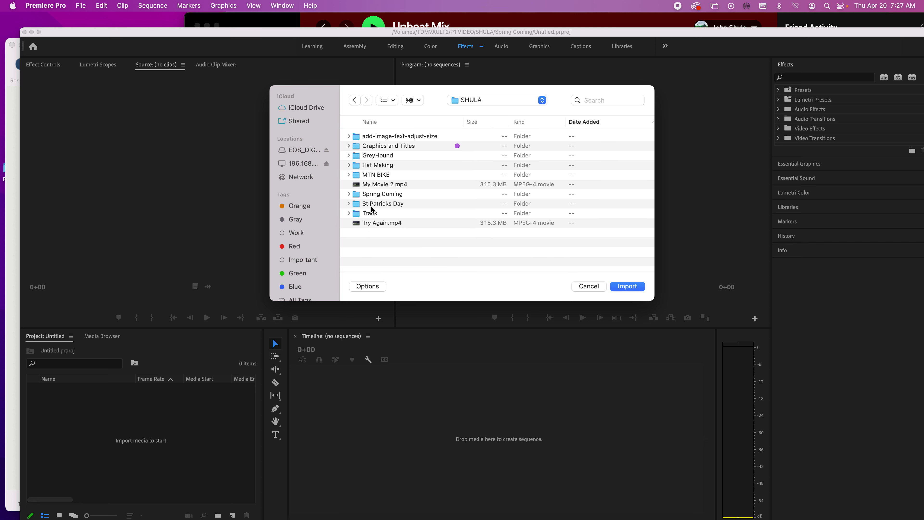
double_click(382, 194)
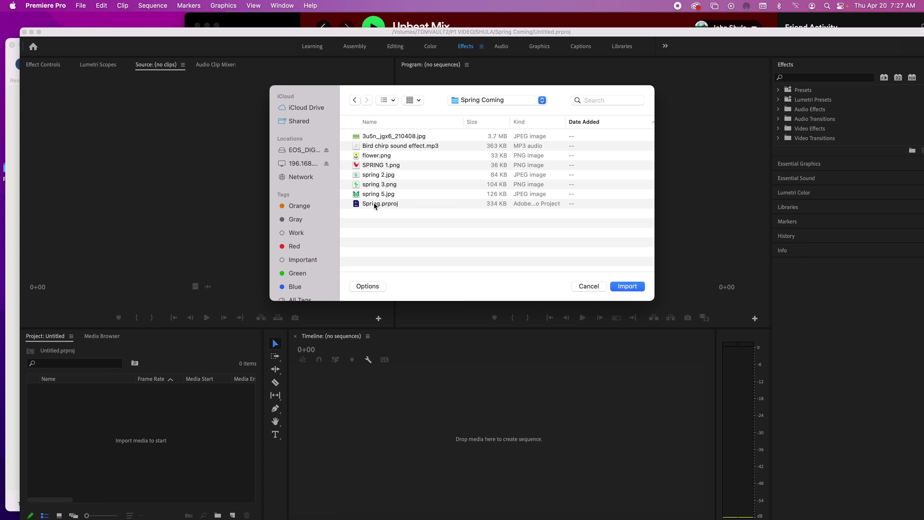
Step: Import all media from 3u5n_jgx6_210408.jpg to spring 5.jpg and dismiss the failure message
click(393, 194)
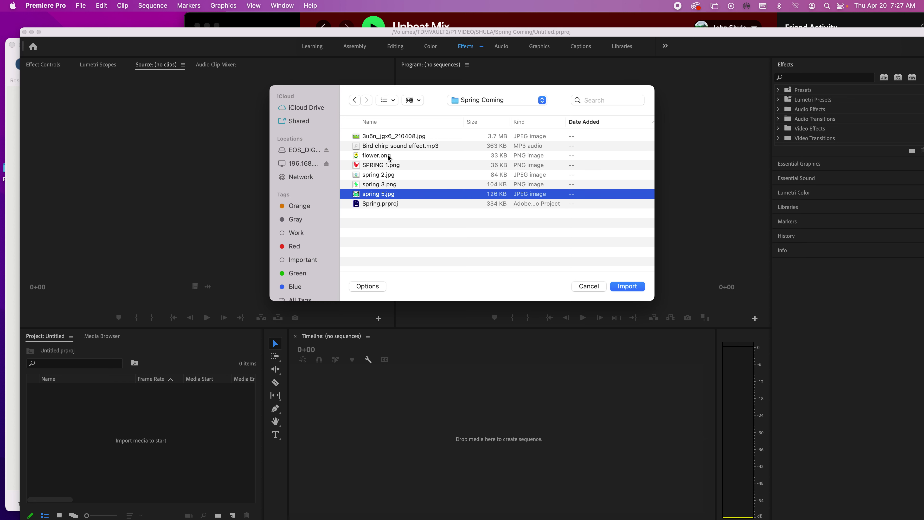
shift+click(388, 137)
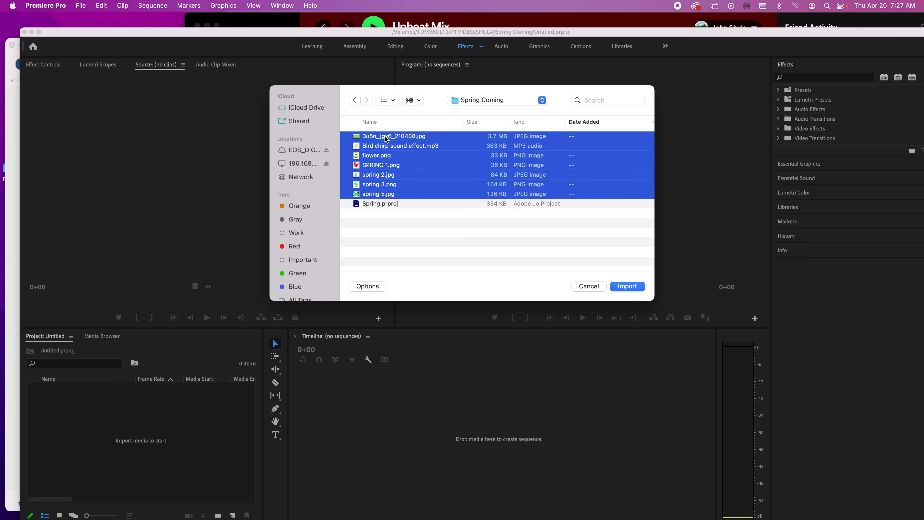
click(636, 286)
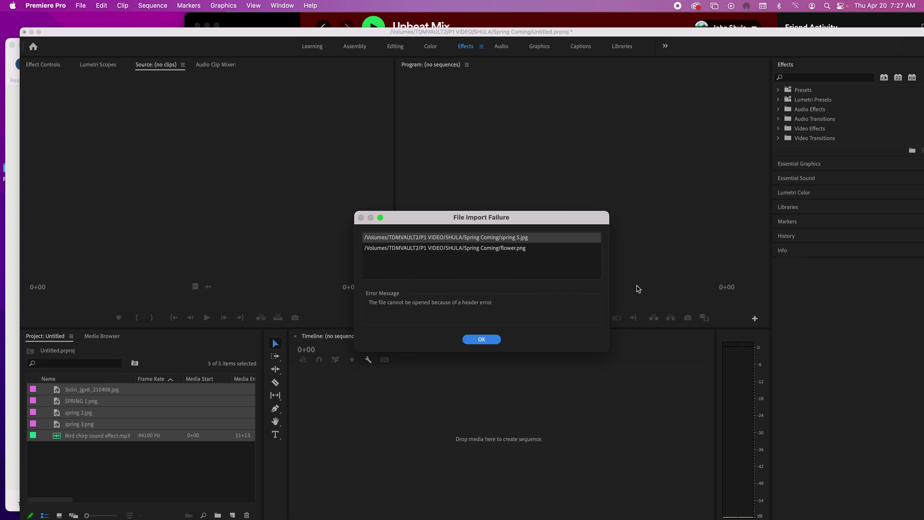
click(482, 339)
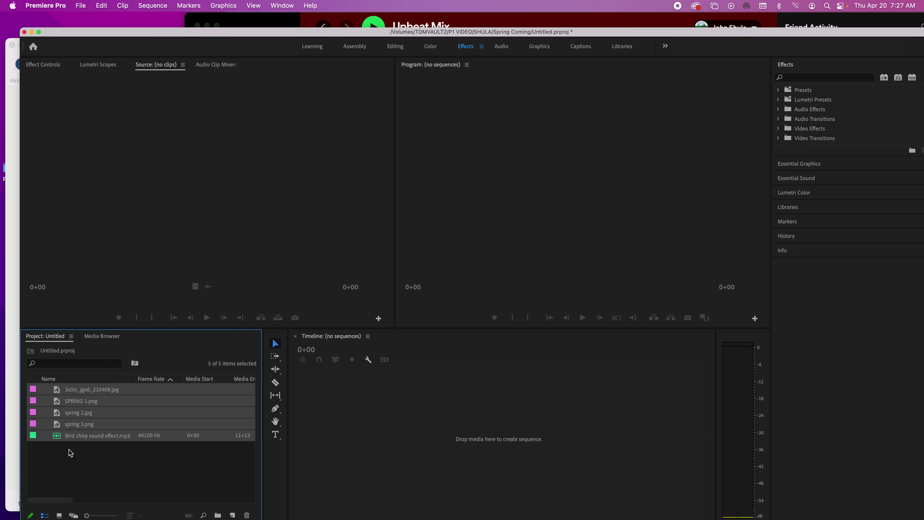
Step: Load 3u5n_jgx6_210408.jpg, the green-hills landscape, into the Source monitor
double_click(32, 391)
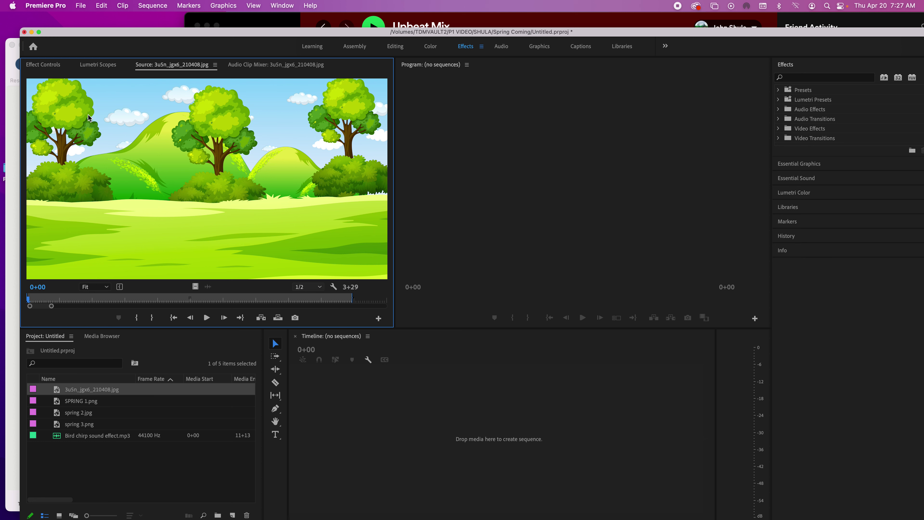
click(80, 5)
Step: Create a new sequence named Spring using the DSLR 1080p24 preset
mouse_move(87, 19)
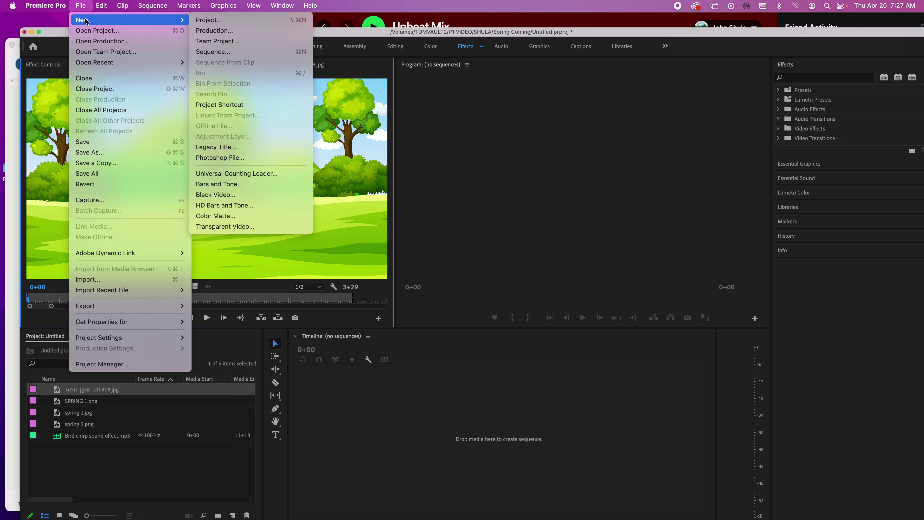
click(218, 51)
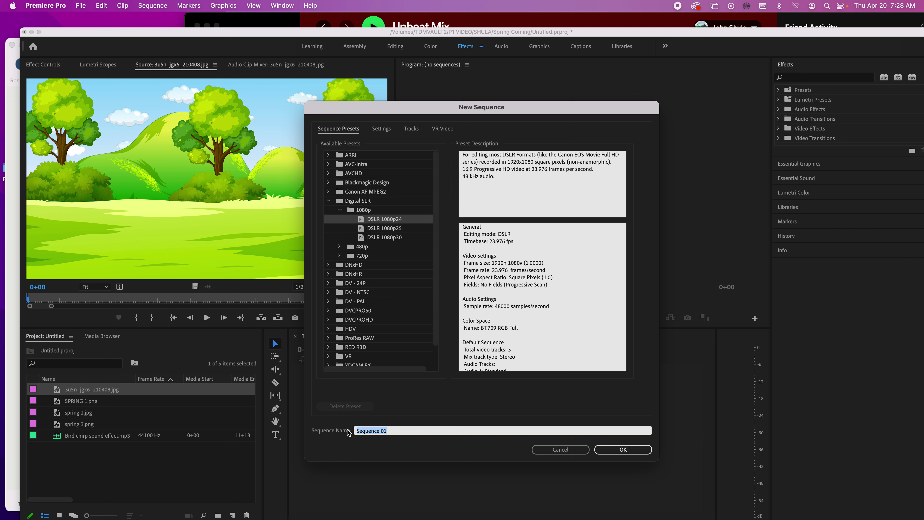
text(Spring)
click(615, 449)
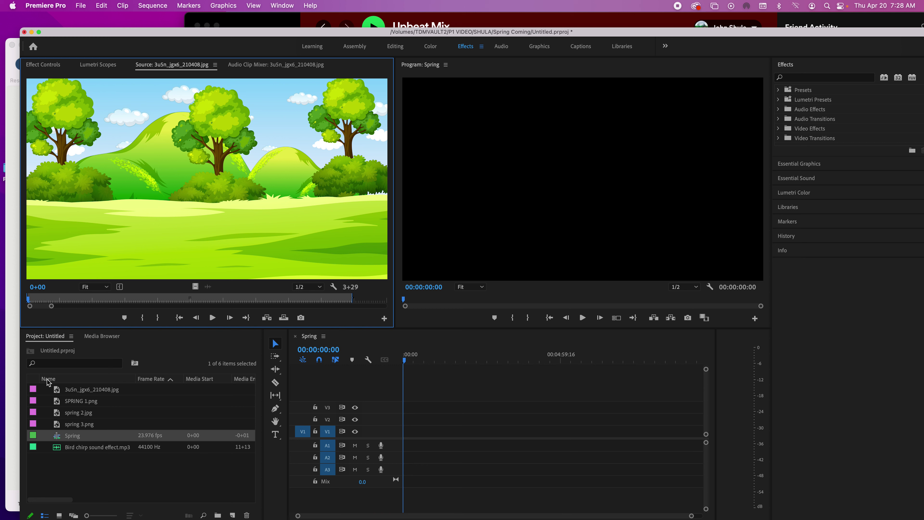
click(36, 390)
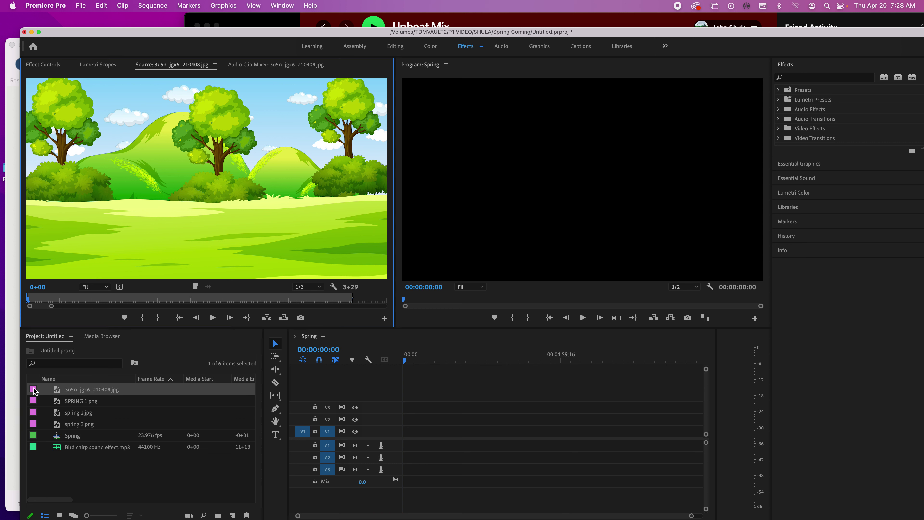
Step: Place 3u5n_jgx6_210408.jpg on track V1 and apply Scale to Frame Size
drag(34, 391, 404, 438)
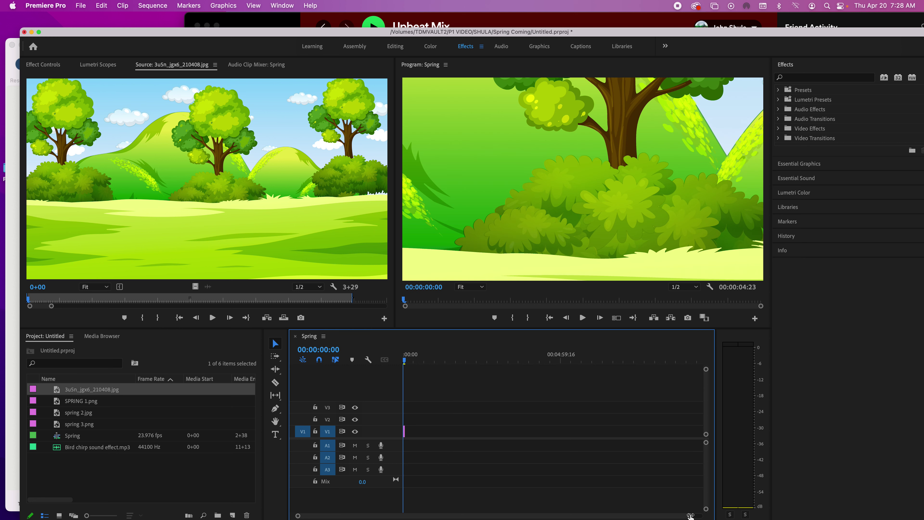
drag(690, 516, 601, 514)
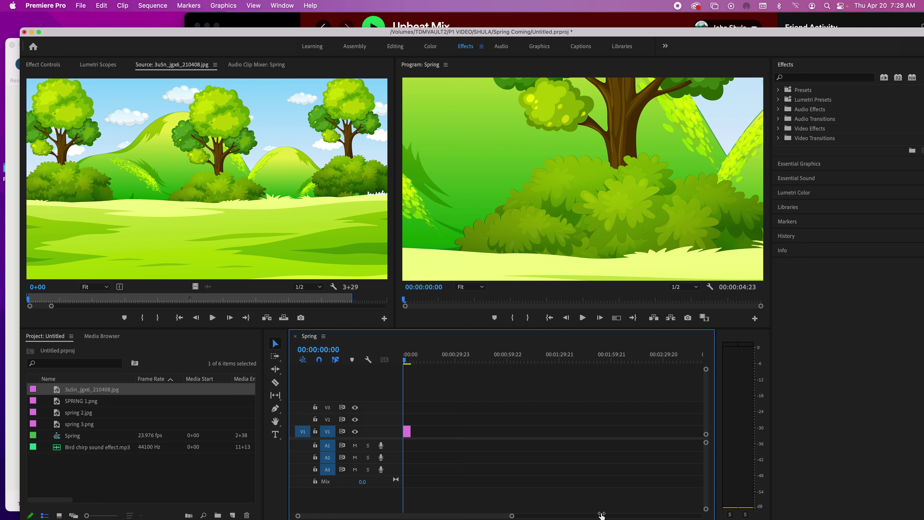
right_click(406, 435)
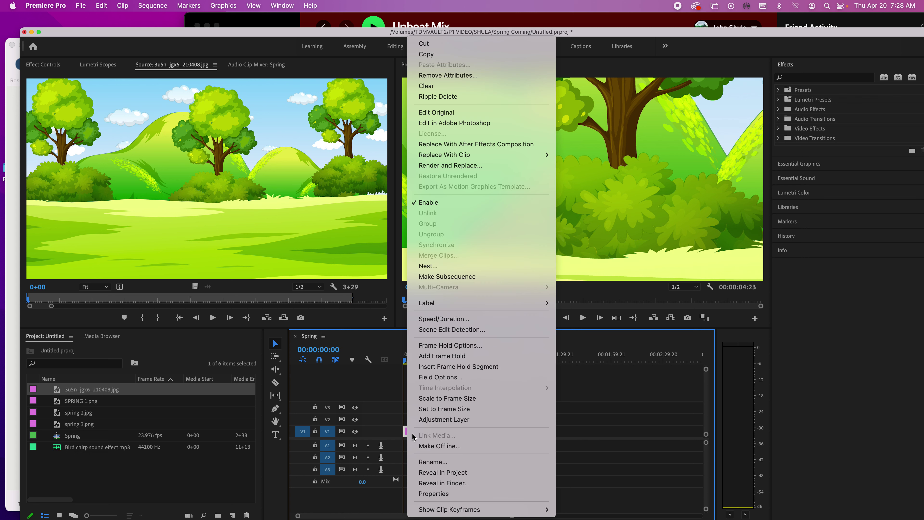
click(428, 402)
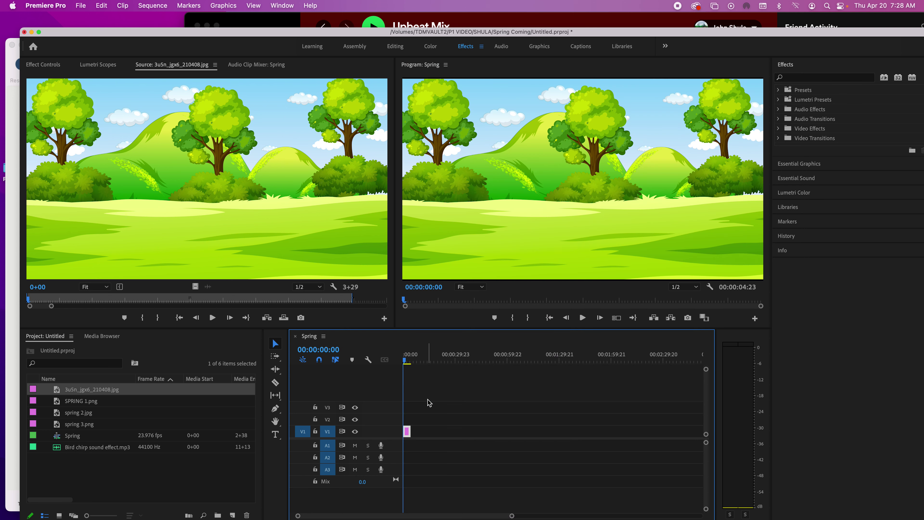
Step: Preview SPRING 1.png and layer the red bird on V2 above the background
double_click(33, 403)
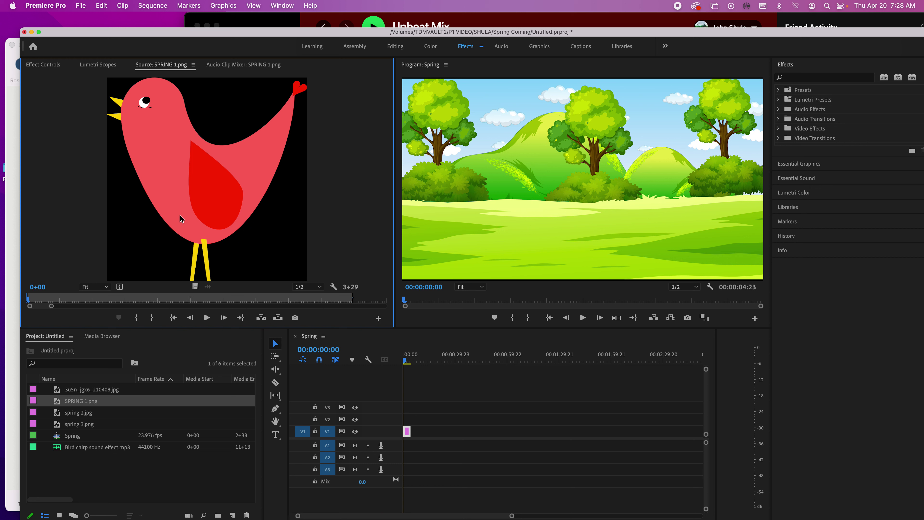
drag(198, 290, 406, 420)
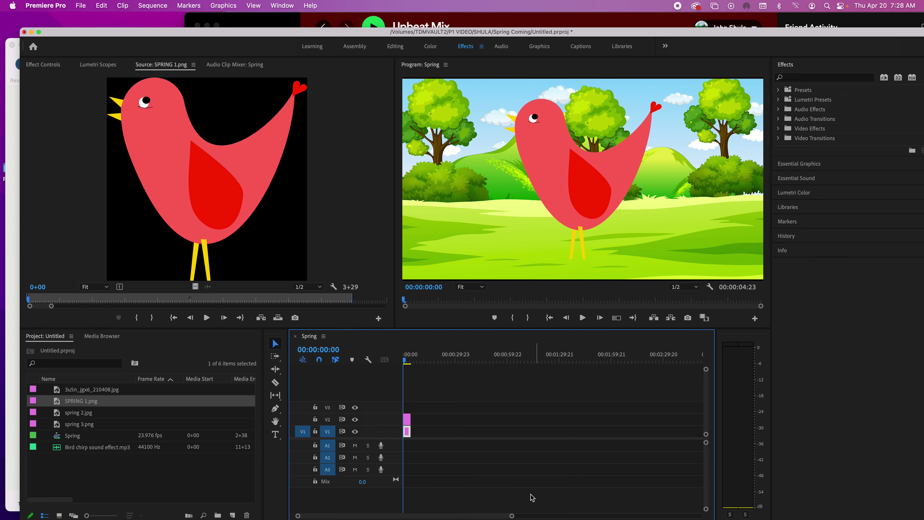
drag(512, 515, 400, 515)
Step: Extend the background clip to about 33 seconds and set the playhead to 00:00:02:06
drag(436, 430, 652, 431)
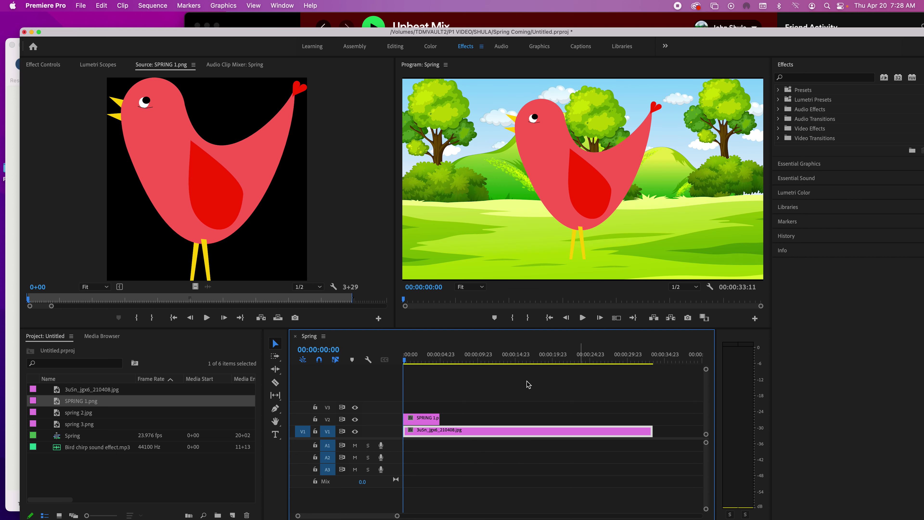
click(419, 361)
drag(420, 360, 422, 360)
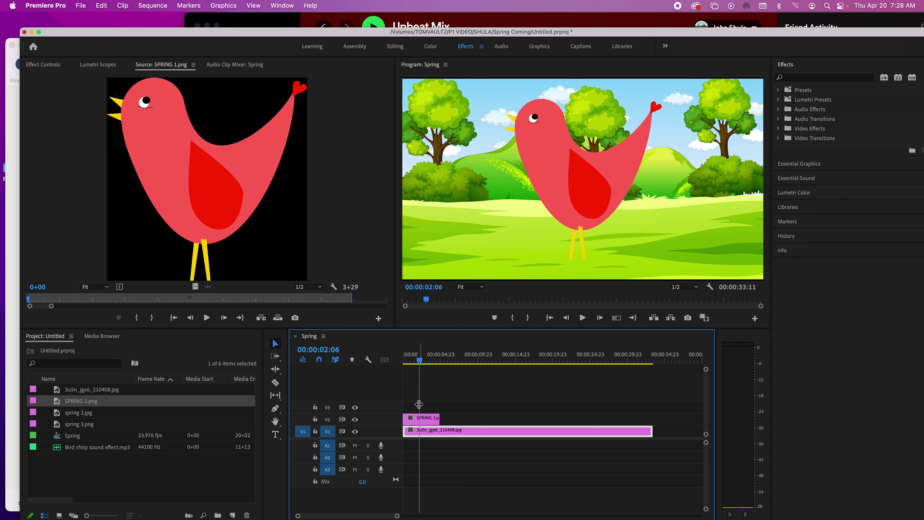
click(428, 418)
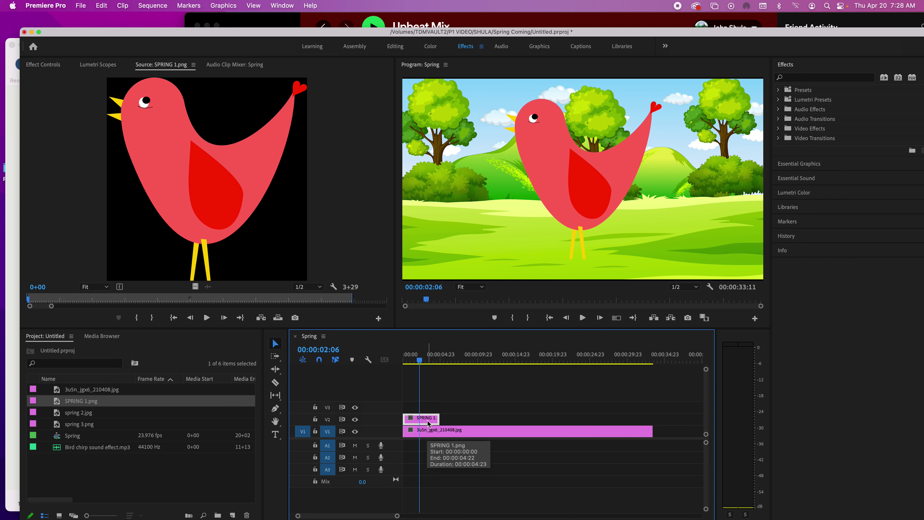
Step: Scale the SPRING 1.png bird to 53 and set its position to 960, 732
click(43, 66)
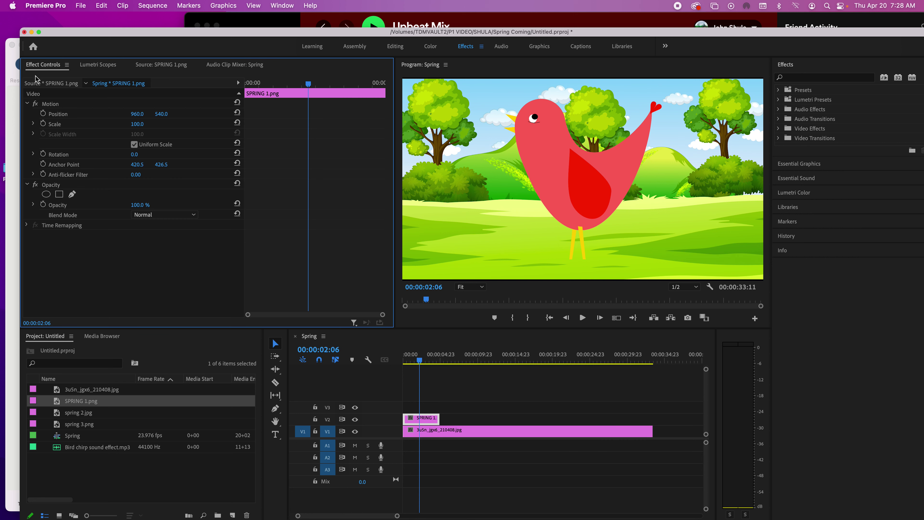
click(34, 124)
drag(133, 143, 98, 142)
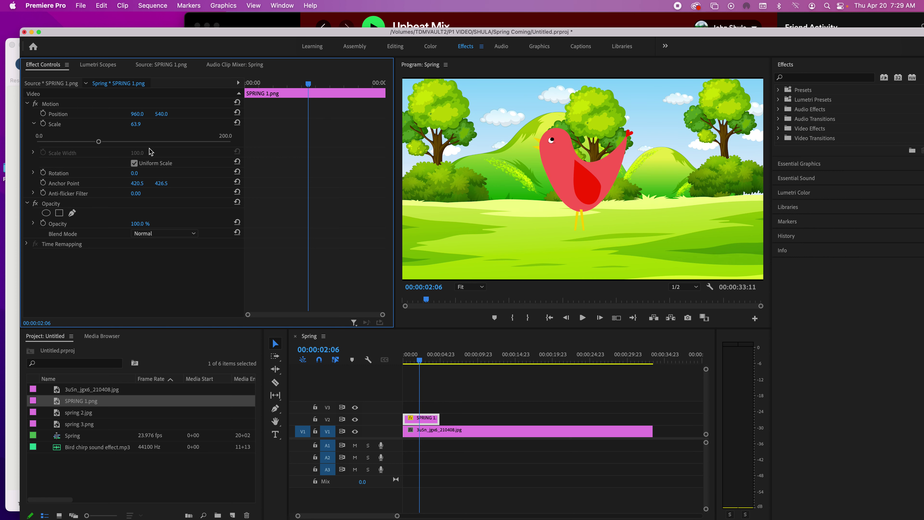
drag(99, 142, 88, 142)
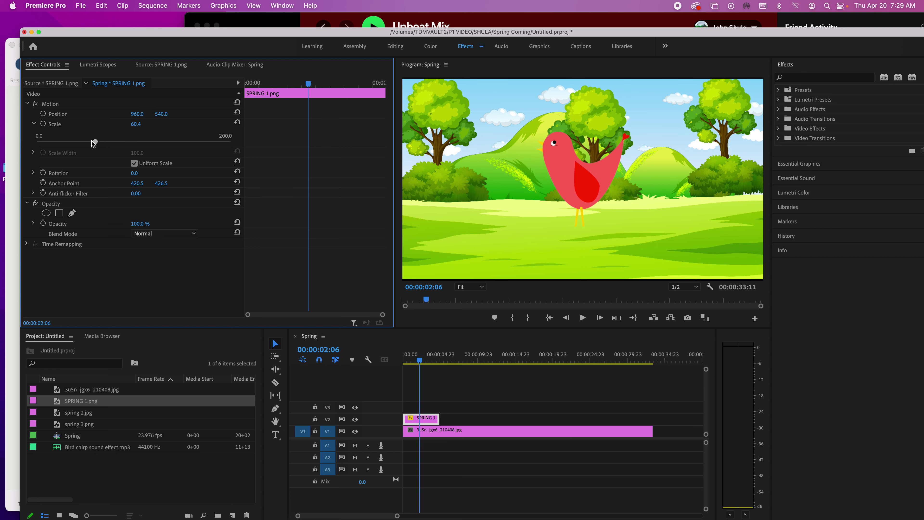
drag(166, 114, 236, 113)
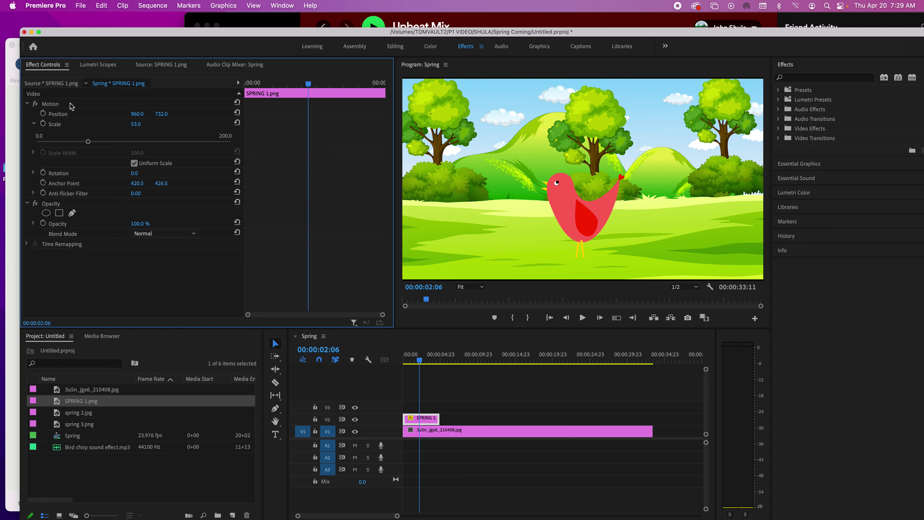
click(578, 207)
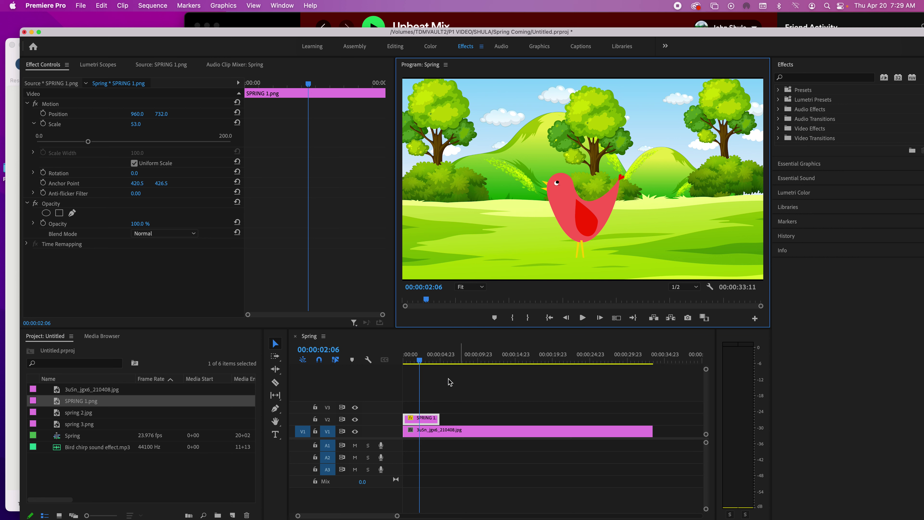
drag(420, 360, 403, 360)
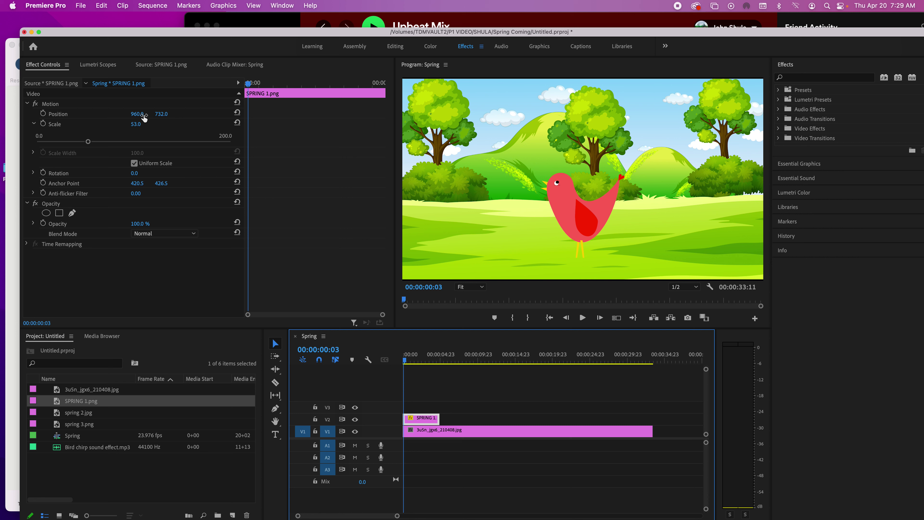
Step: Keyframe the bird's Position from X 2219 at the start to about -303.9 at 4:17
drag(144, 116, 559, 116)
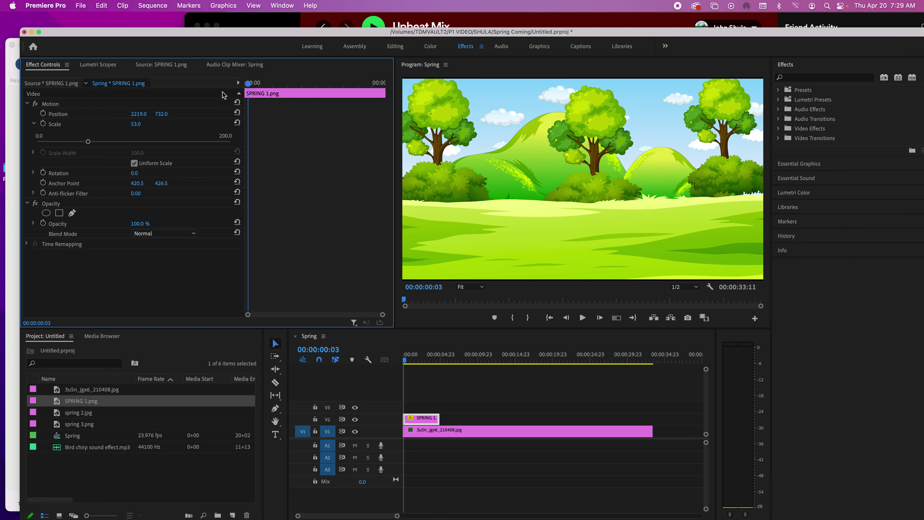
click(44, 114)
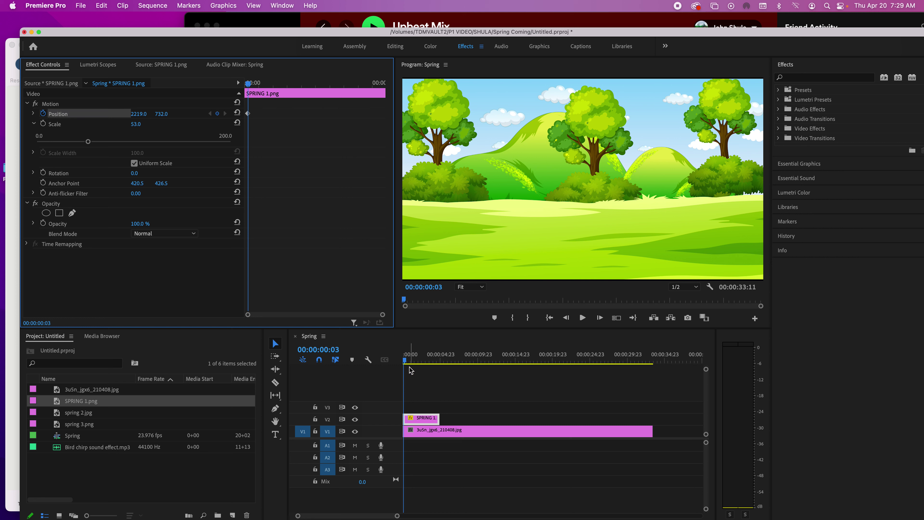
drag(407, 364, 441, 365)
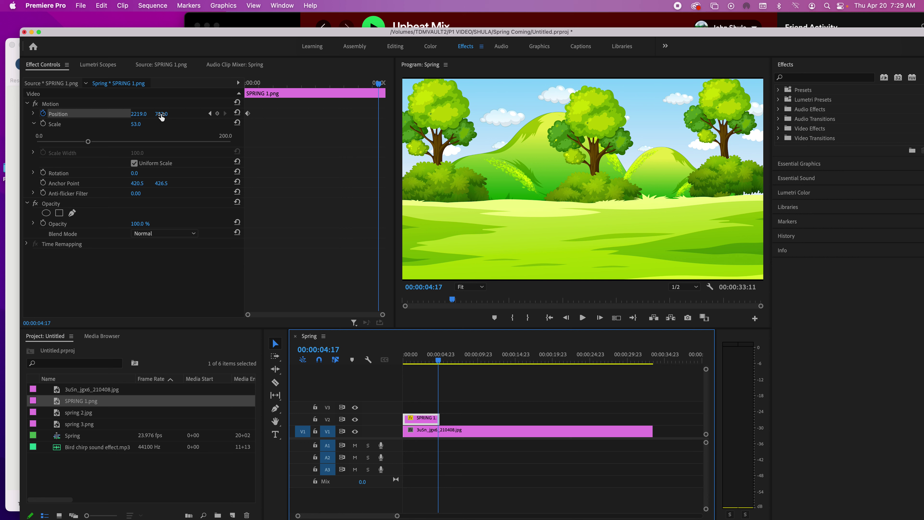
drag(161, 116, 164, 115)
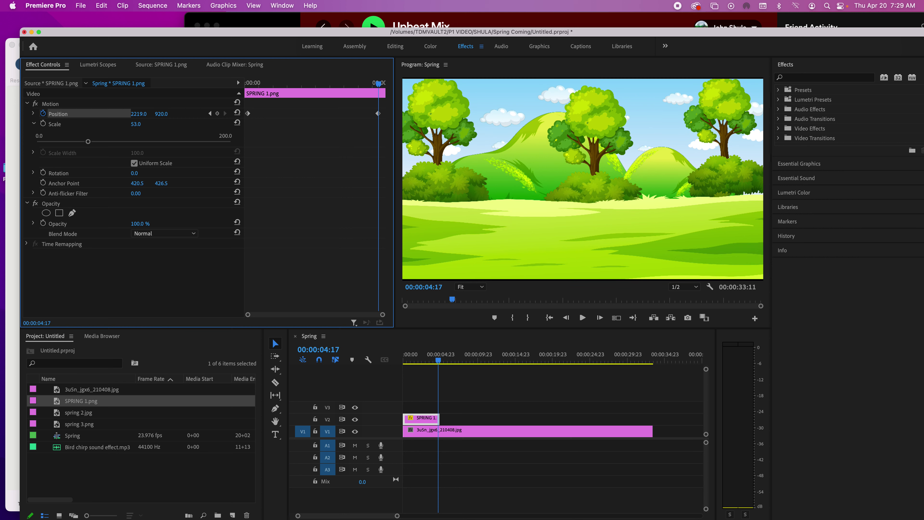
drag(161, 113, 21, 115)
drag(131, 114, 4, 114)
drag(409, 358, 385, 364)
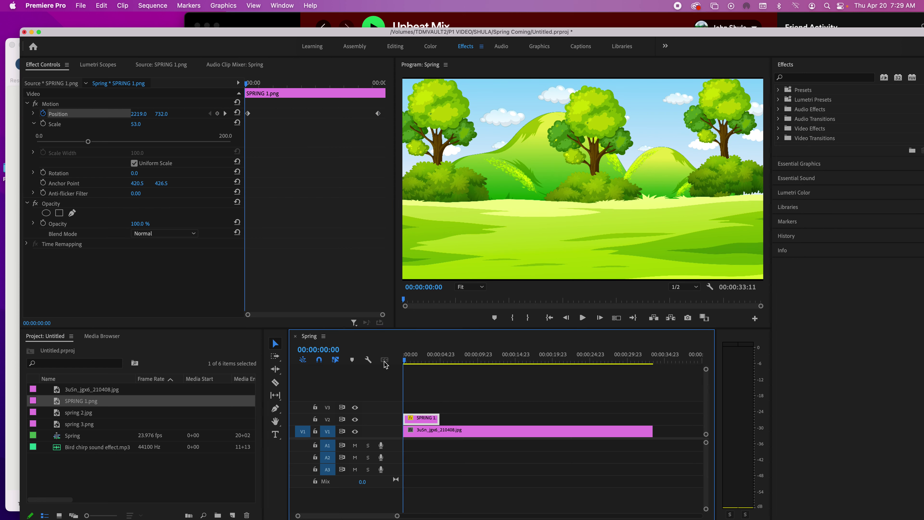
key(space)
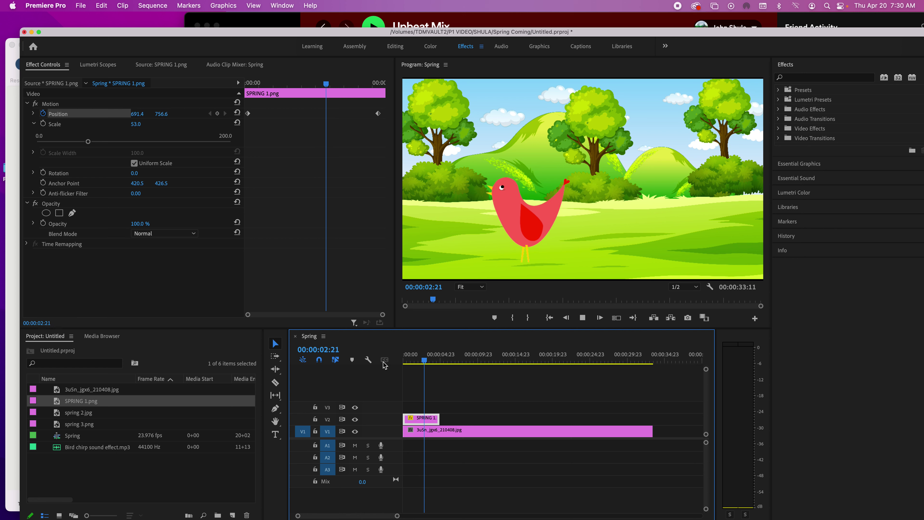
key(space)
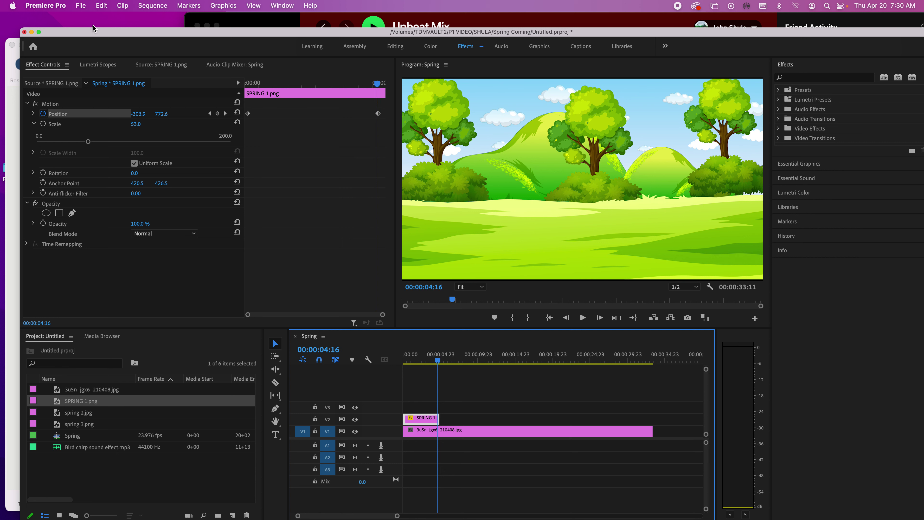
Step: Import a second copy of Bird chirp sound effect.mp3 through File > Import
click(81, 5)
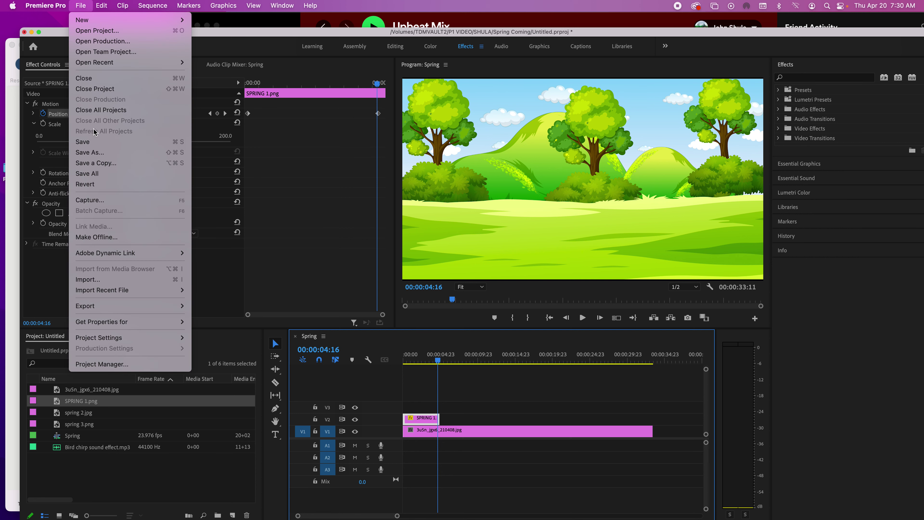
click(91, 278)
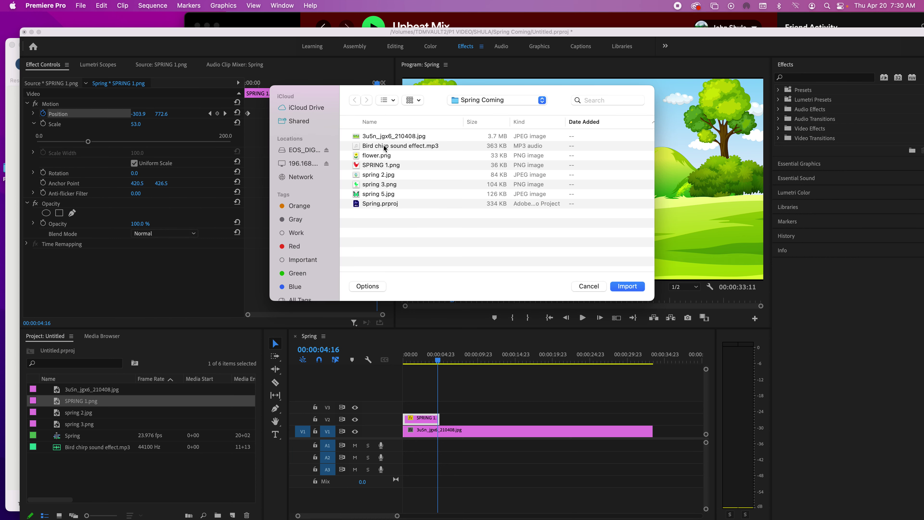
click(384, 146)
click(627, 286)
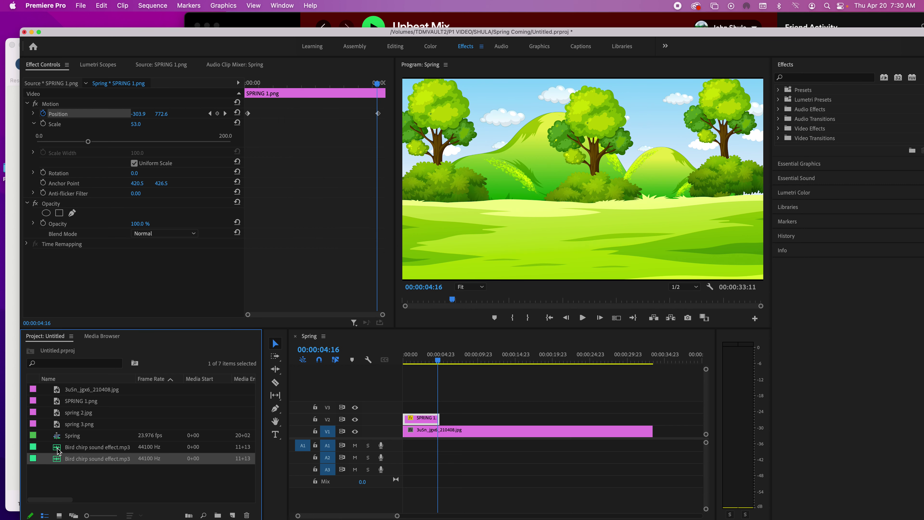
Step: Add Bird chirp sound effect.mp3 to A1 and play back the bird with its chirps
drag(57, 451, 388, 446)
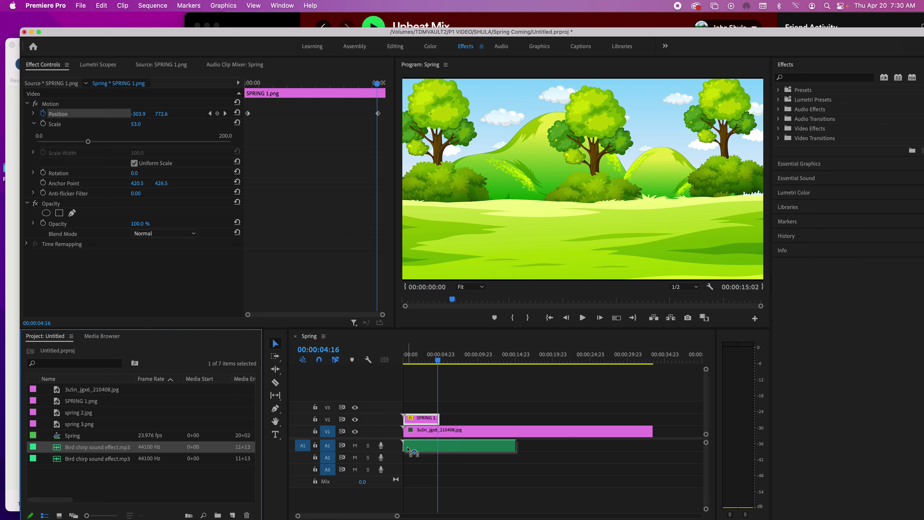
click(407, 360)
key(space)
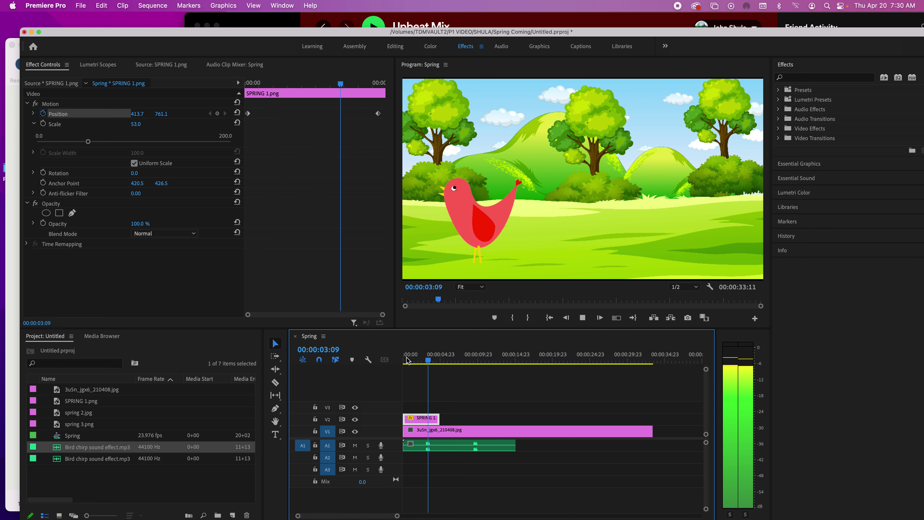
key(space)
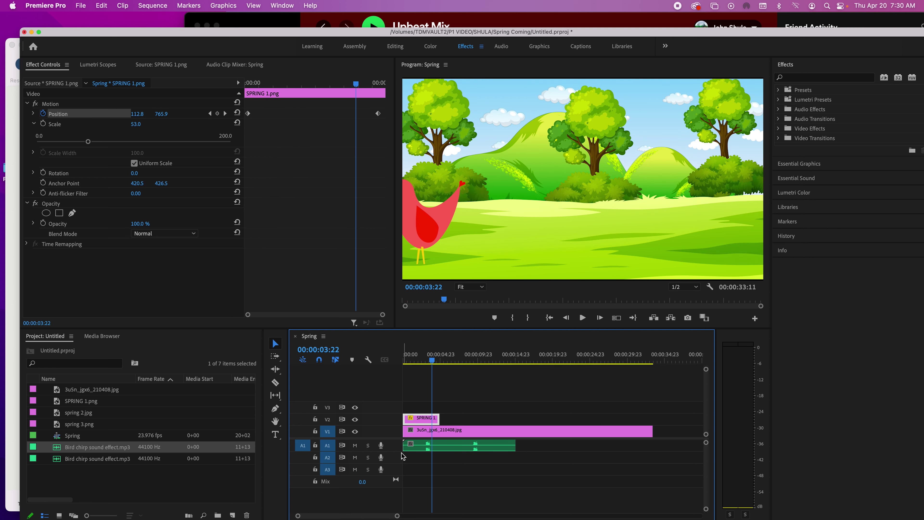
Step: Split the chirp clip at the playhead, delete the later part, and shift it a second earlier
drag(409, 445, 422, 444)
click(275, 382)
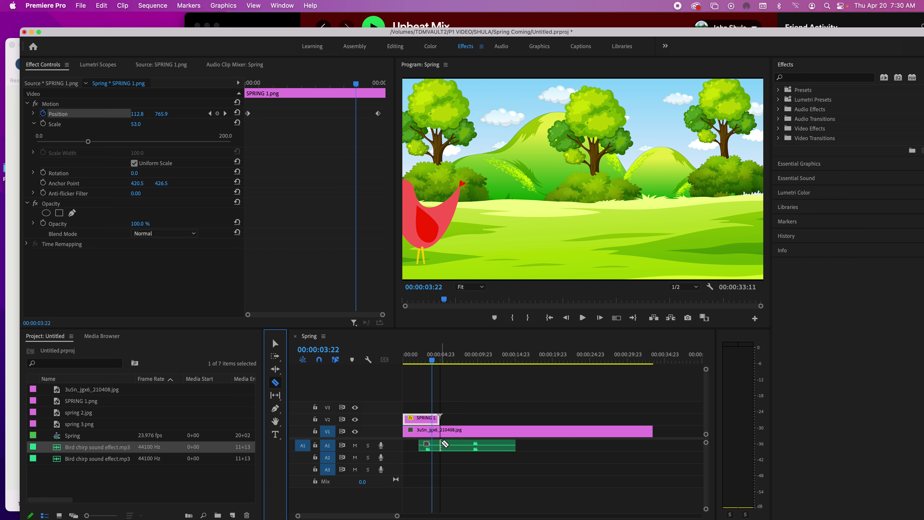
click(440, 444)
click(275, 343)
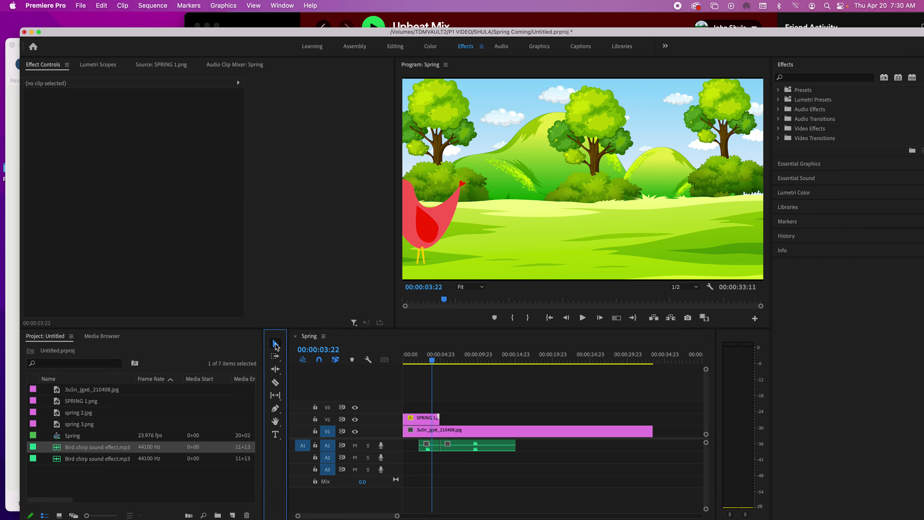
click(456, 445)
key(Delete)
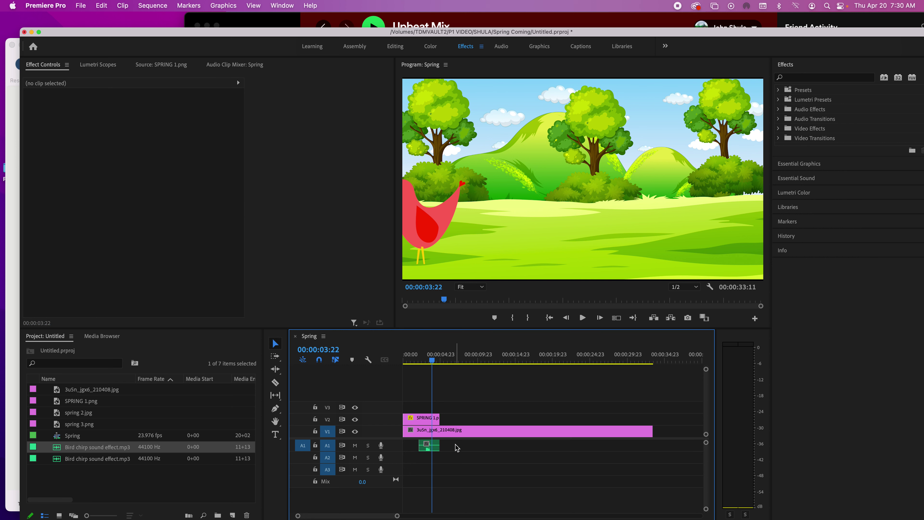
drag(430, 448, 422, 448)
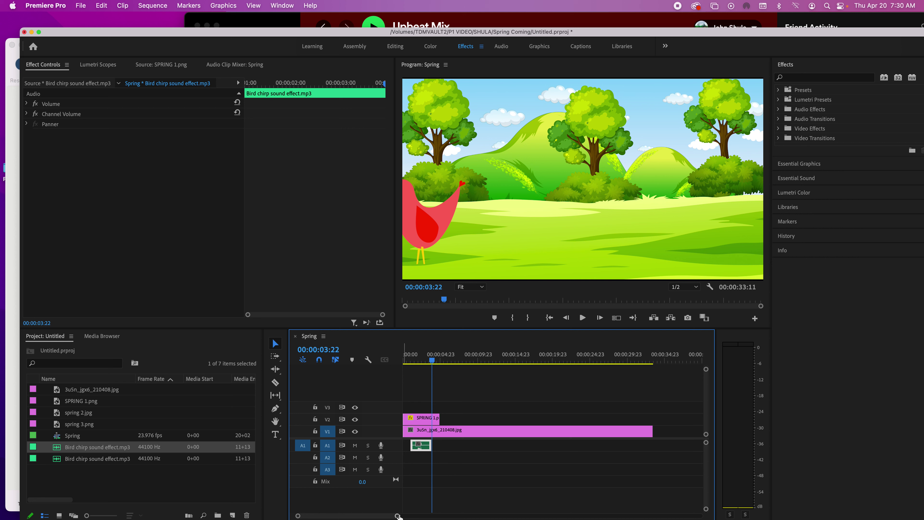
Step: Trim both ends of the chirp clip down to about 00:00:01:07
mouse_move(397, 516)
mouse_down()
mouse_move(423, 515)
mouse_move(383, 517)
mouse_up()
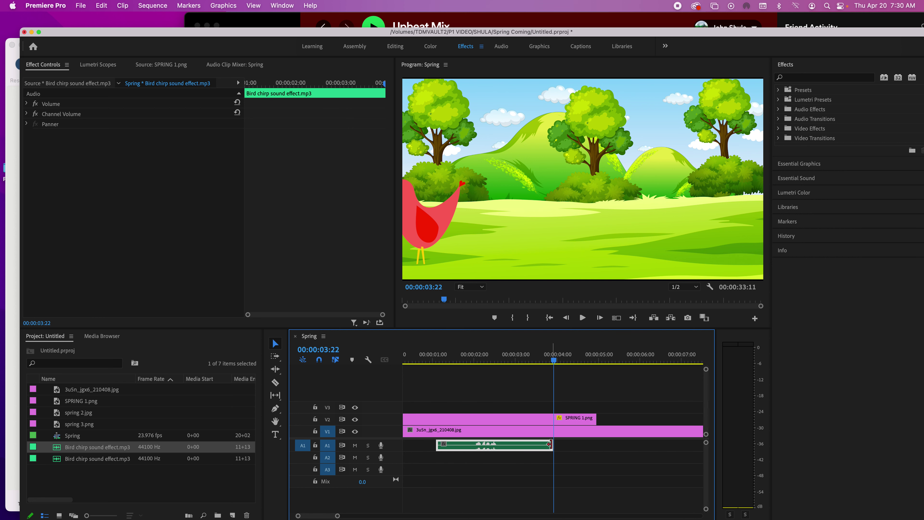
drag(549, 445, 508, 444)
drag(438, 444, 469, 445)
Step: Copy the chirp clip and paste a second copy on A1 shortly after the first
right_click(479, 446)
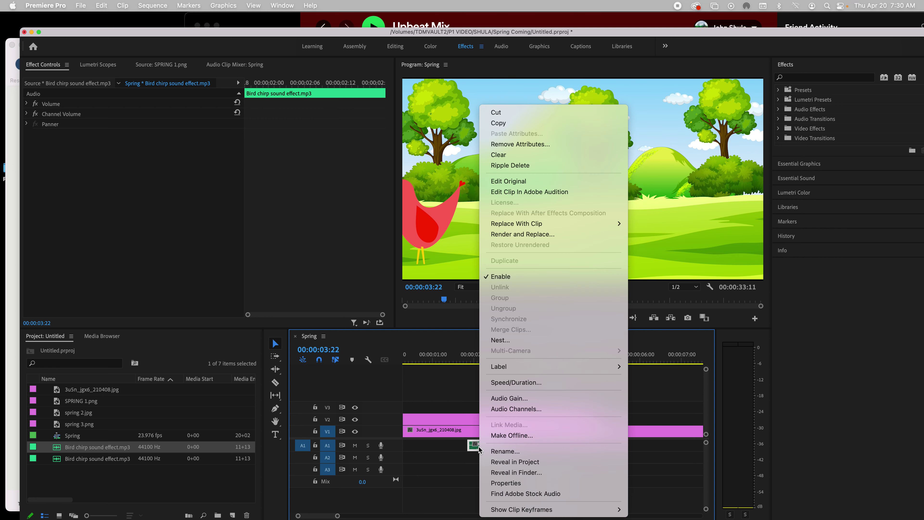
click(498, 123)
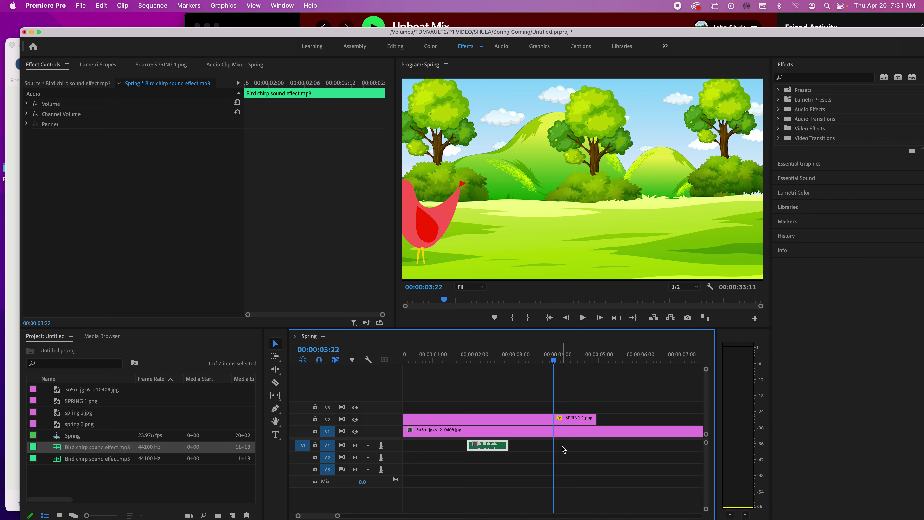
click(541, 402)
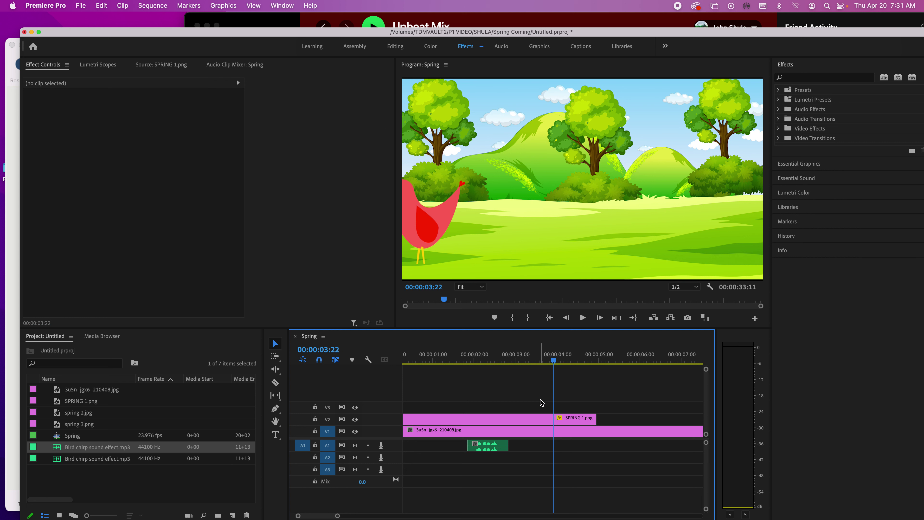
click(100, 5)
click(117, 67)
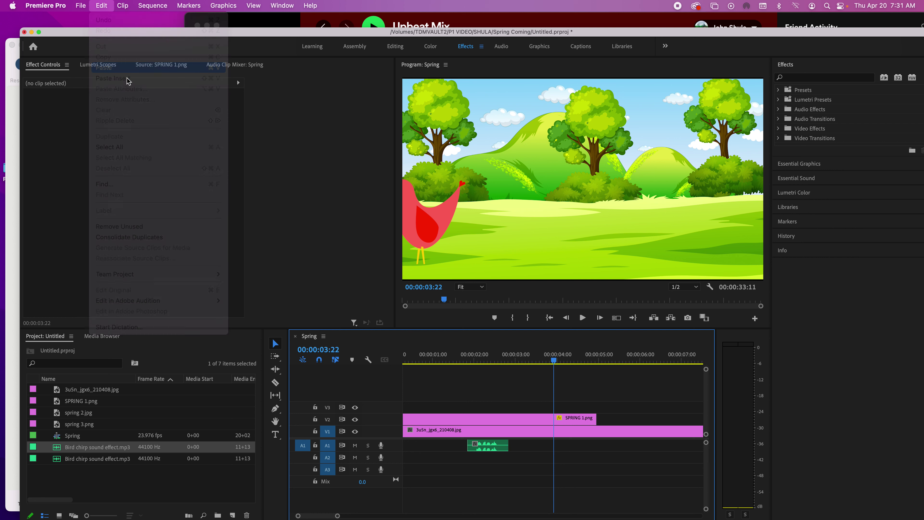
drag(579, 443, 485, 447)
Step: Return to the sequence start and play back to hear both chirps
click(416, 360)
drag(418, 360, 397, 360)
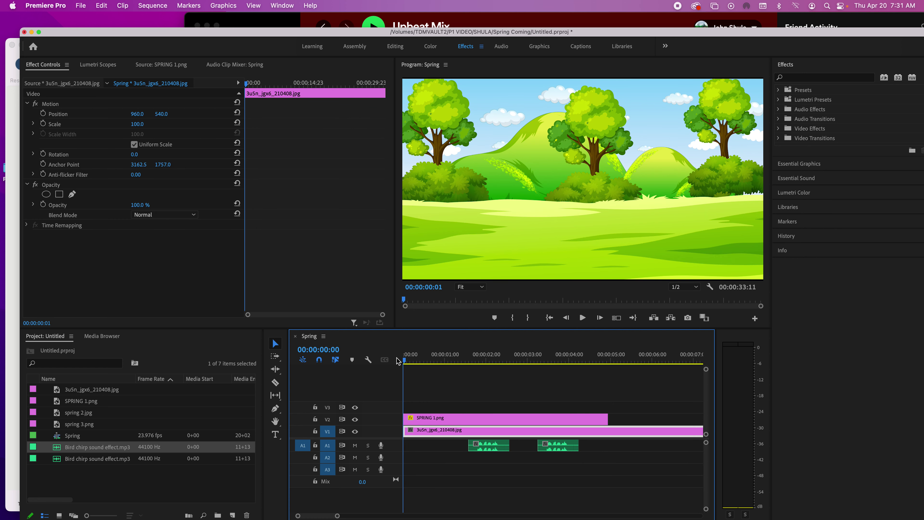
key(space)
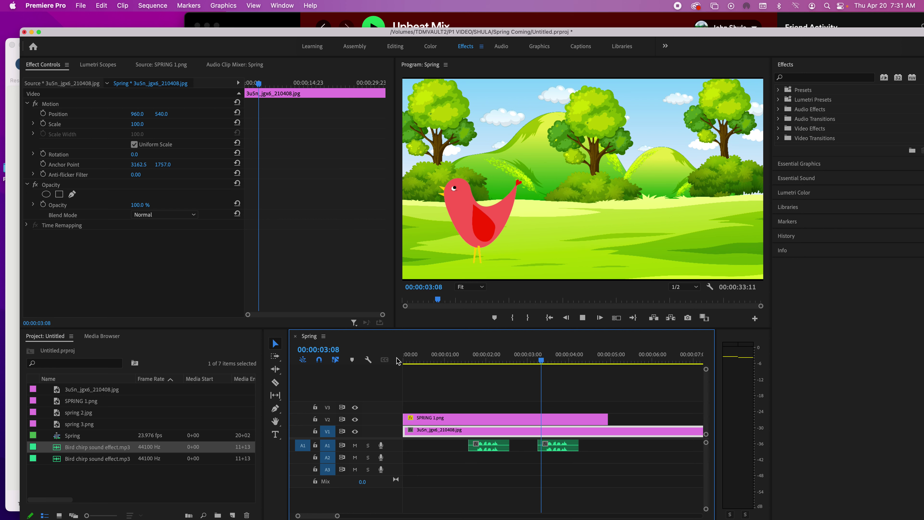
key(space)
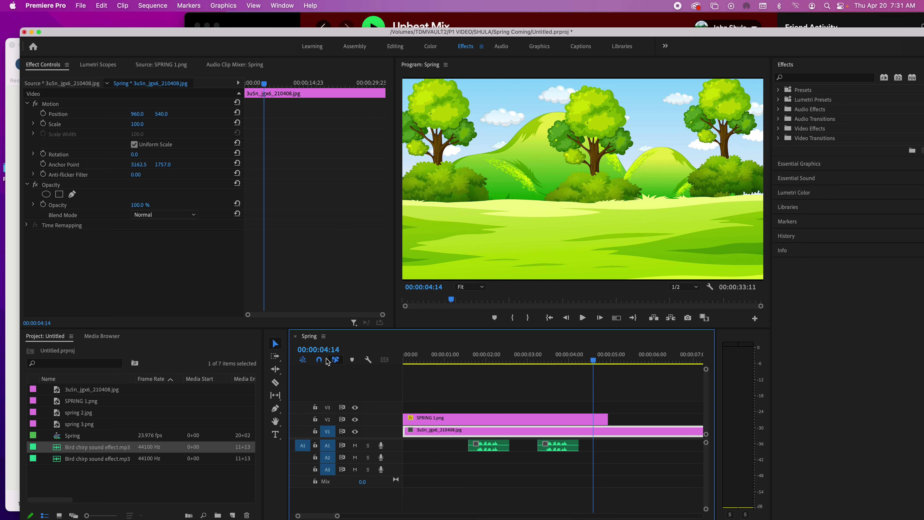
Step: Preview SPRING 1.png, spring 2.jpg and spring 3.png in the Source monitor, ending on spring 2.jpg
double_click(35, 403)
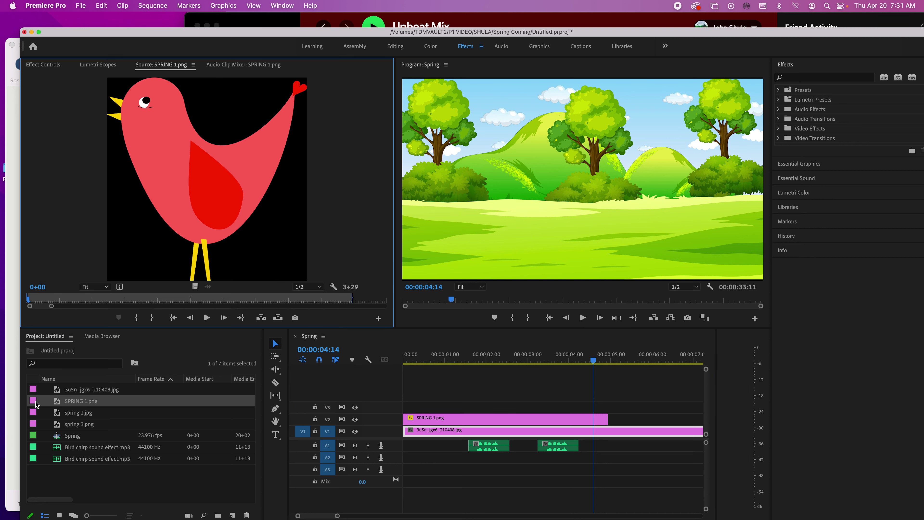
double_click(35, 412)
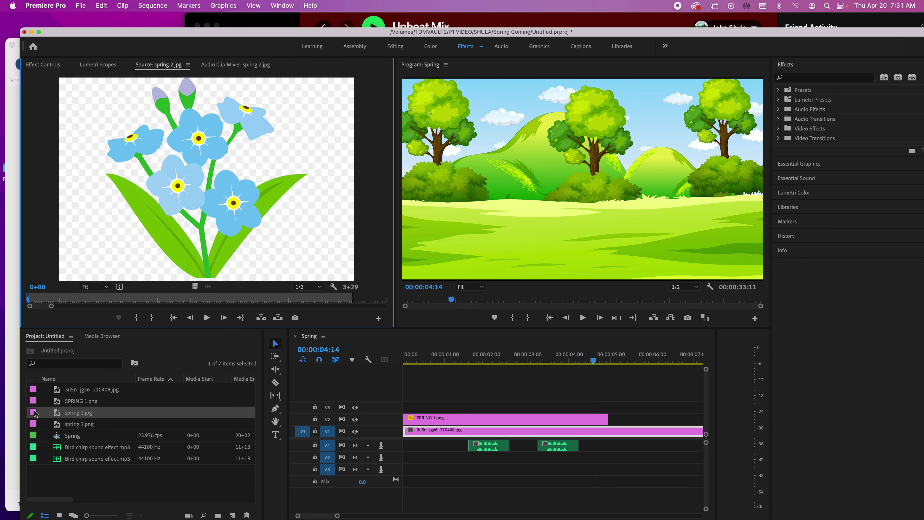
double_click(34, 424)
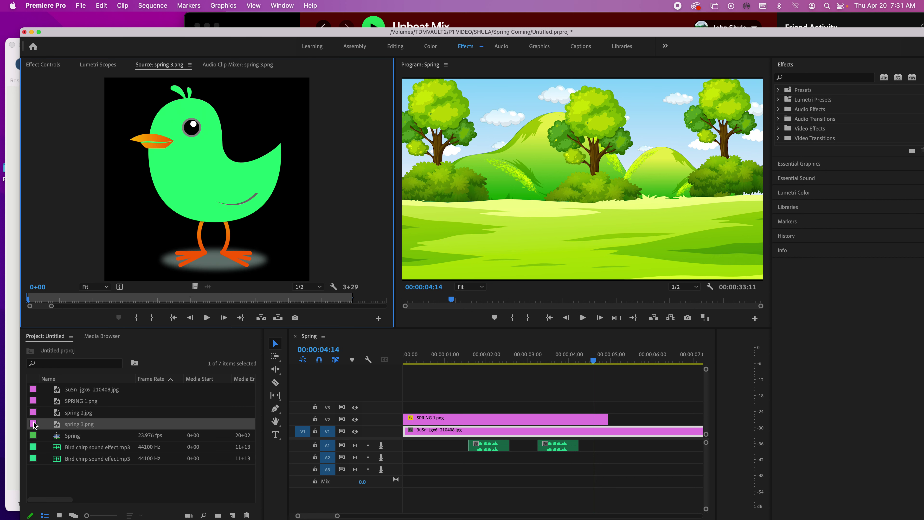
click(35, 390)
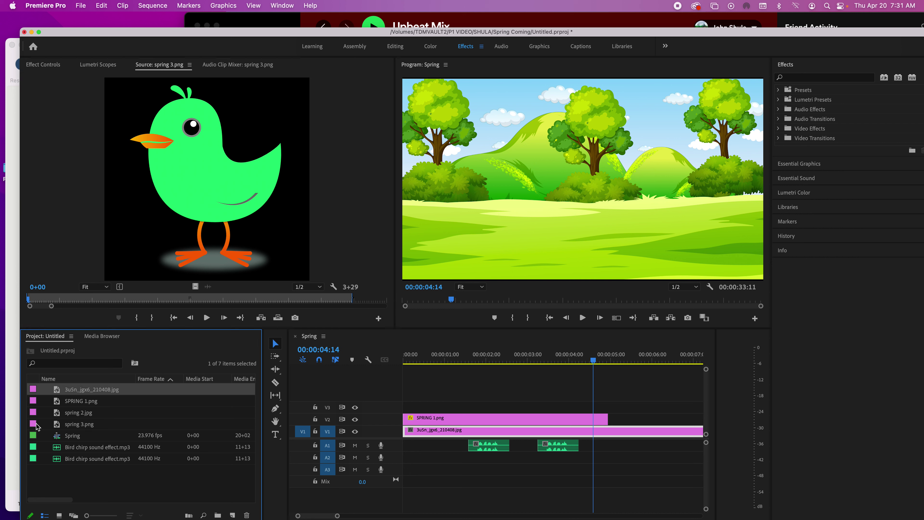
click(34, 412)
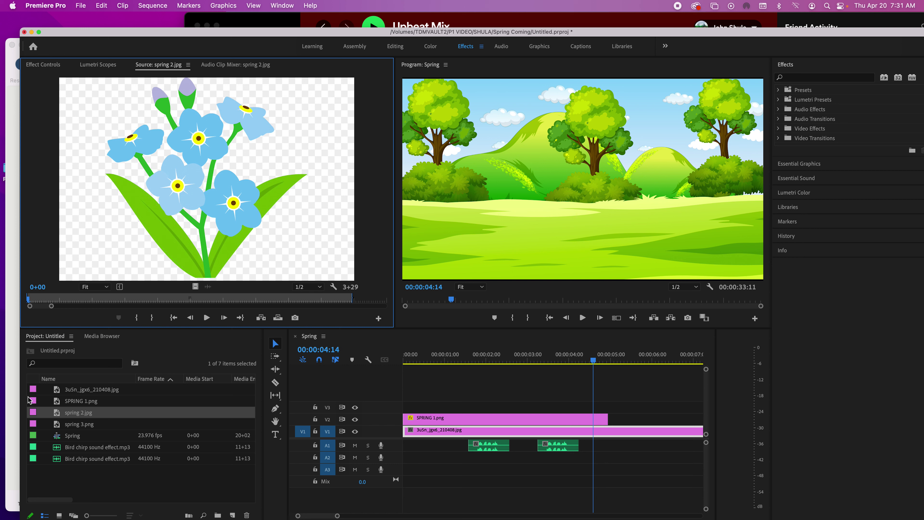
drag(33, 414, 614, 423)
click(633, 358)
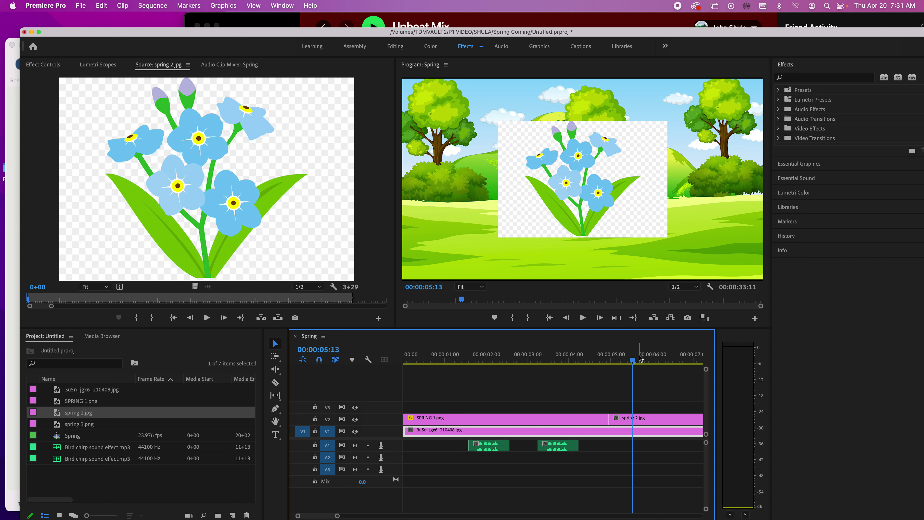
click(653, 419)
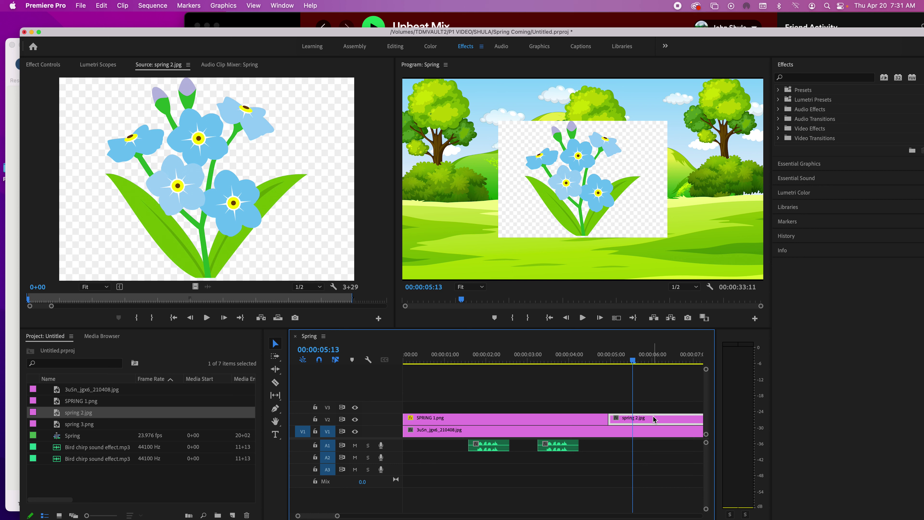
key(Delete)
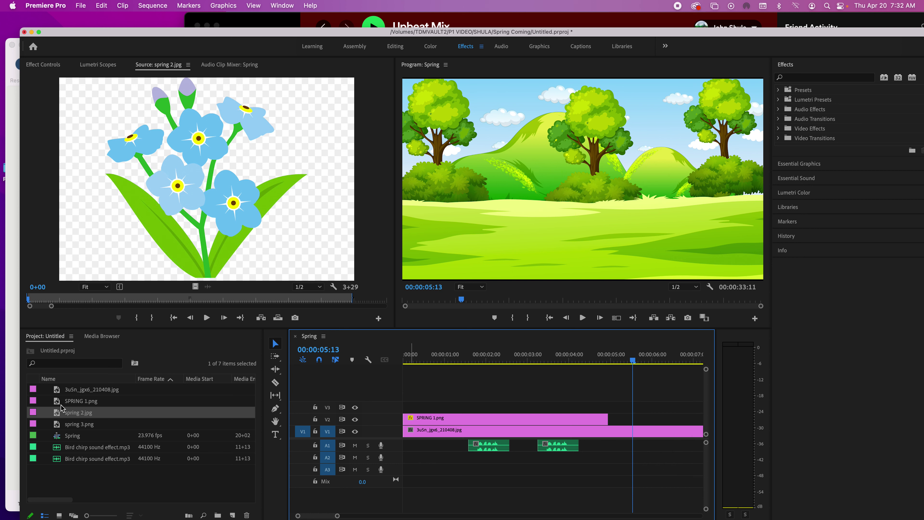
Step: Place spring 3.png on V2 right after SPRING 1.png and check it at 00:00:05:16
double_click(33, 425)
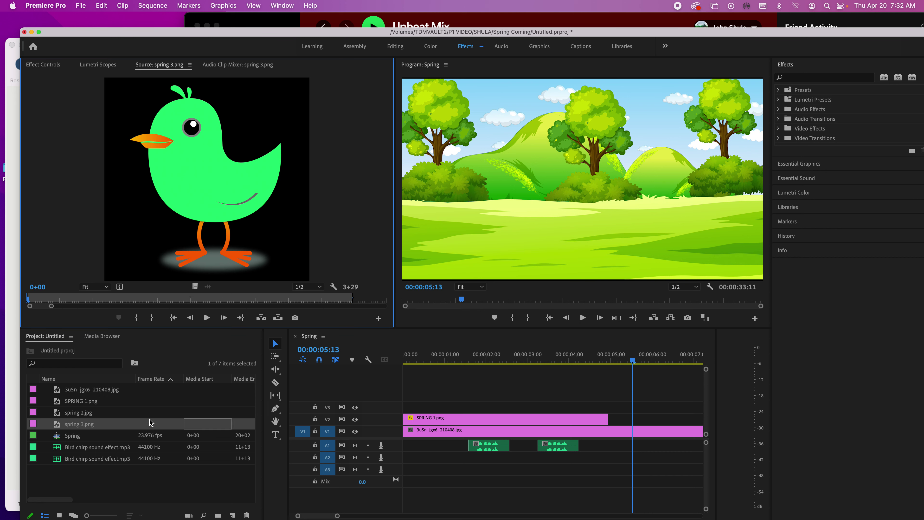
drag(32, 426, 617, 418)
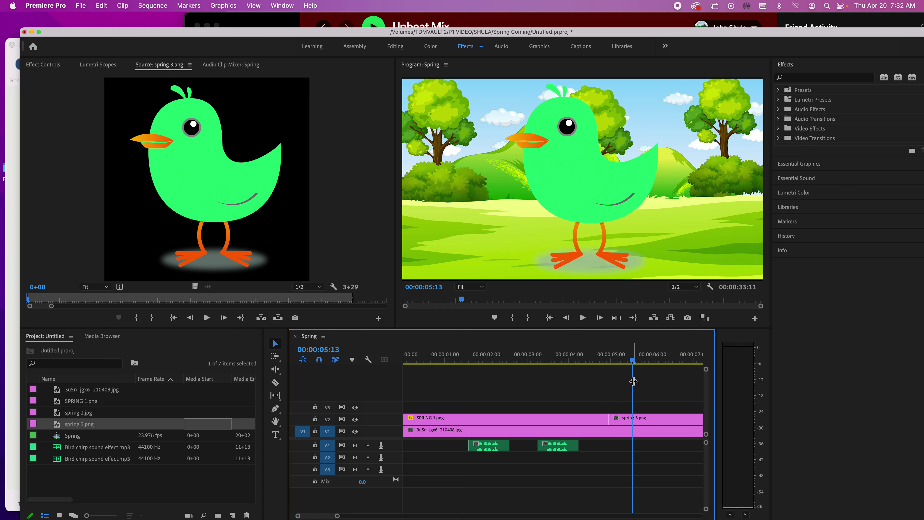
click(639, 362)
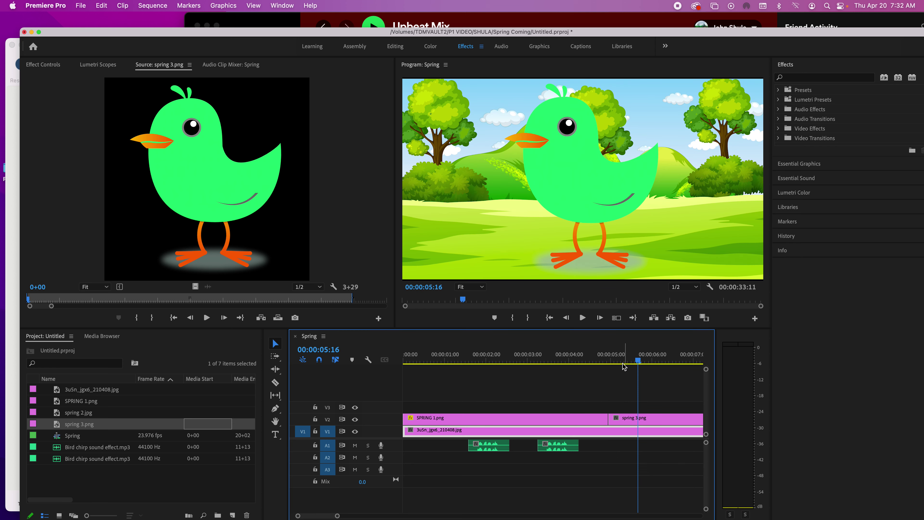
scroll(612, 377, right, 3)
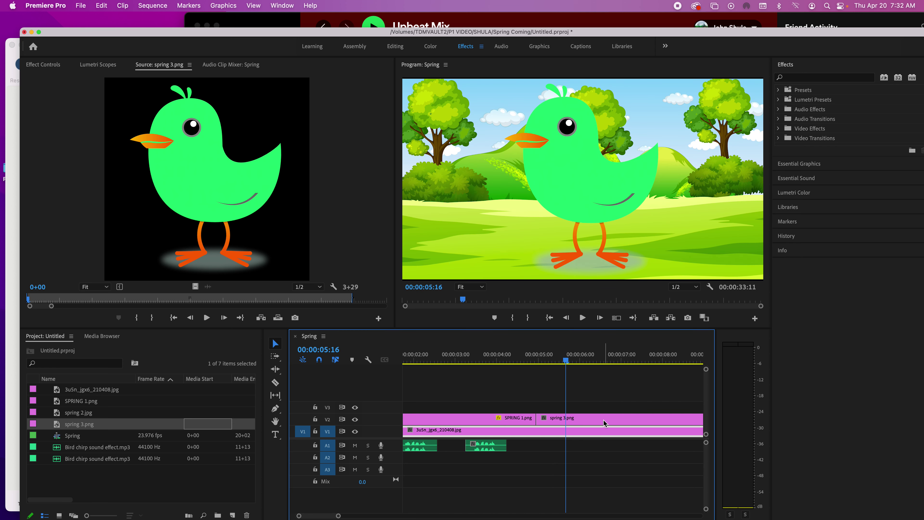
click(603, 419)
click(540, 361)
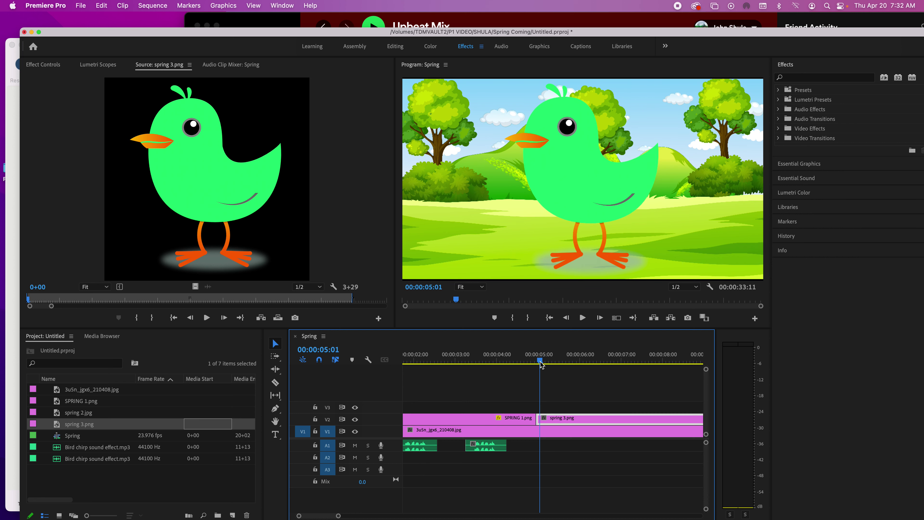
drag(540, 363, 551, 368)
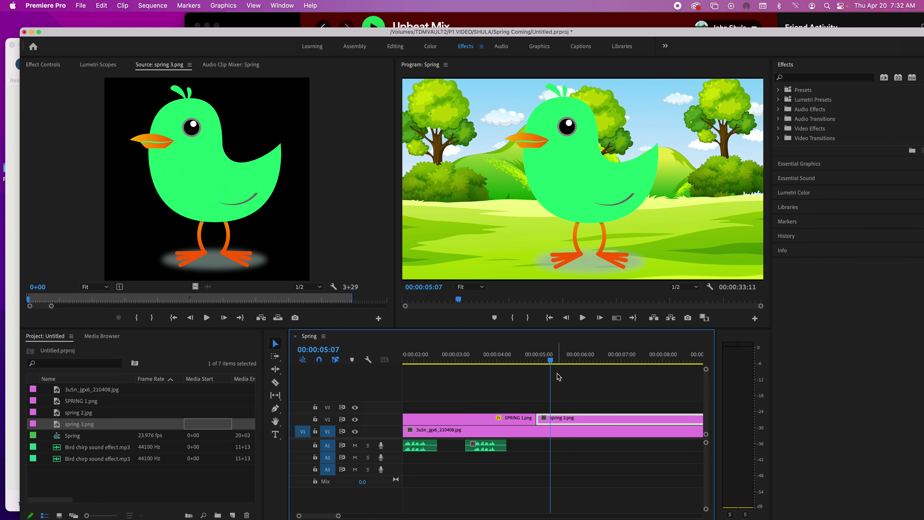
key(End)
key(Up)
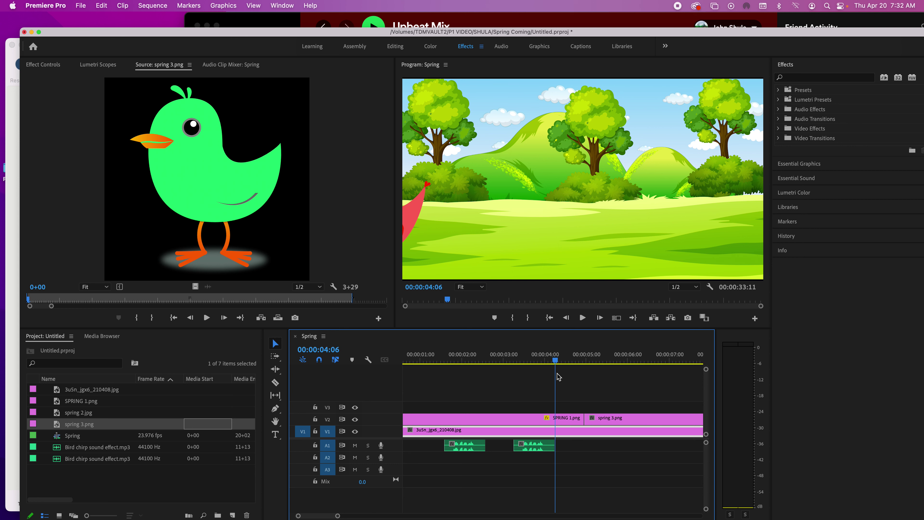
key(Right)
key(Right)
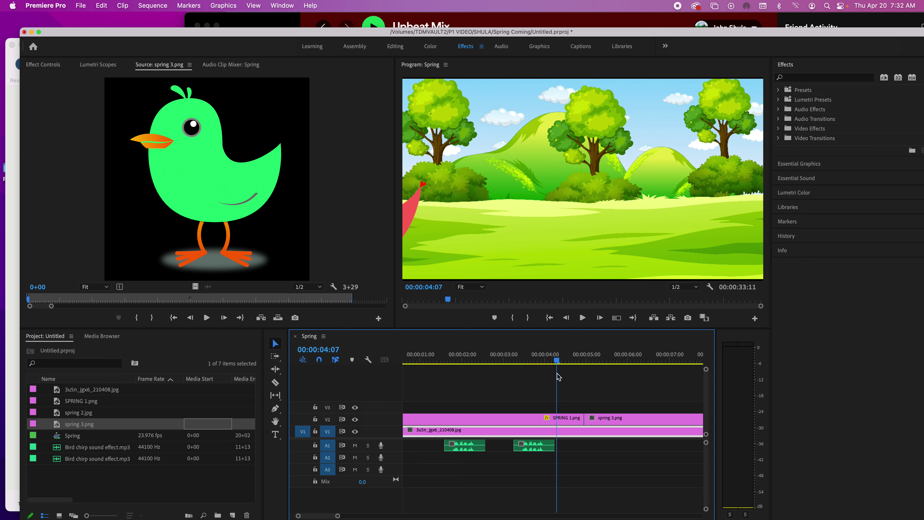
key(End)
key(Up)
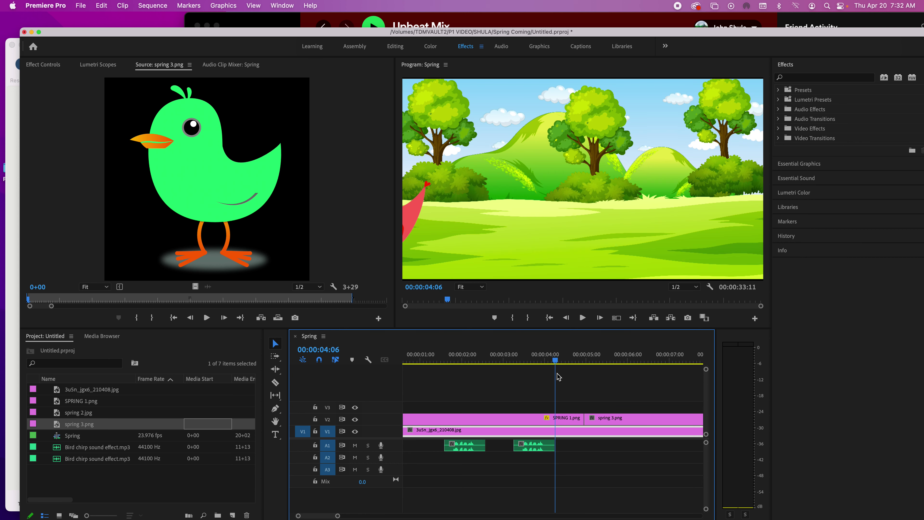
key(Right)
key(Right)
key(Right)
key(Right)
key(Right)
key(Right)
key(Right)
key(Right)
key(Right)
key(Right)
key(Right)
key(Right)
key(Right)
key(Right)
key(Right)
key(Right)
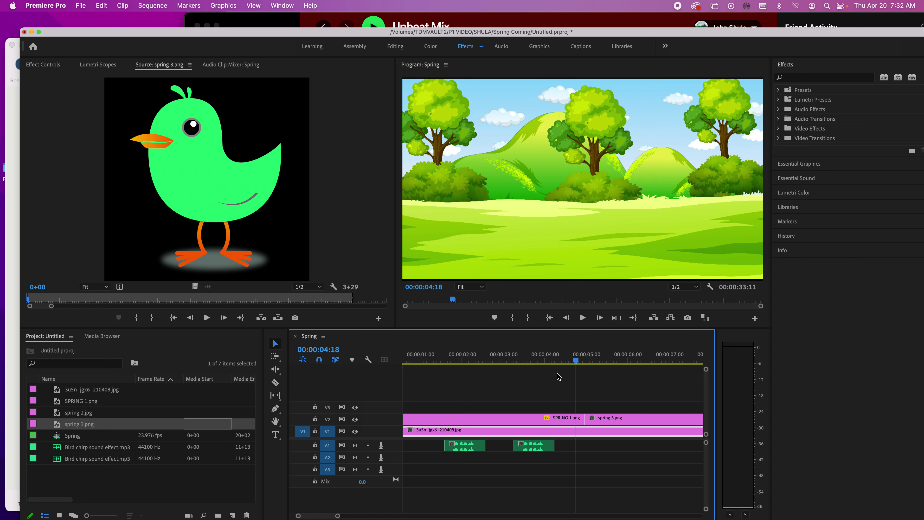
key(Right)
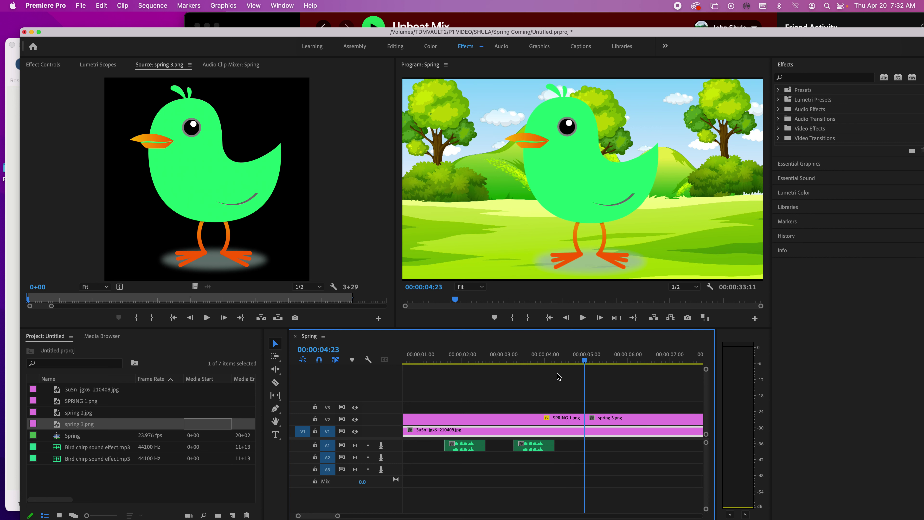
Step: Scale the background to 105 and the green bird to 62, then add its first Position keyframe
click(43, 65)
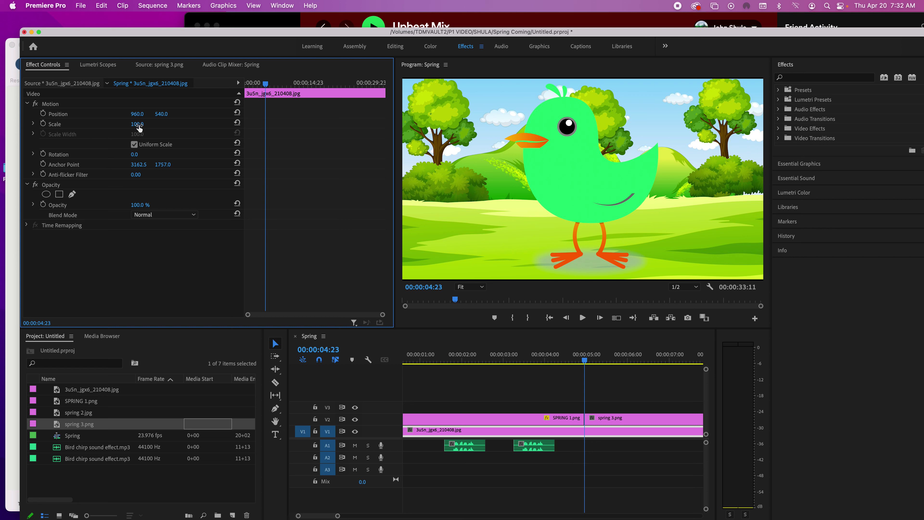
drag(137, 127, 140, 128)
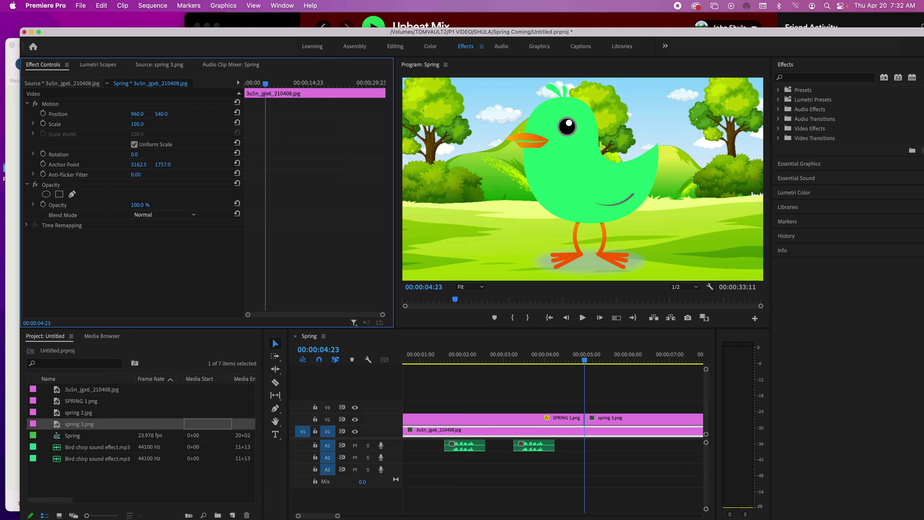
click(654, 417)
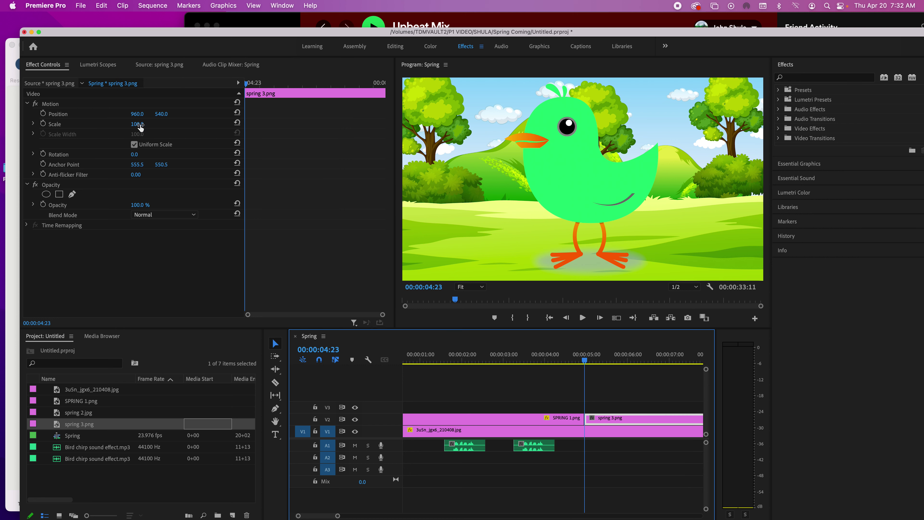
drag(138, 124, 188, 114)
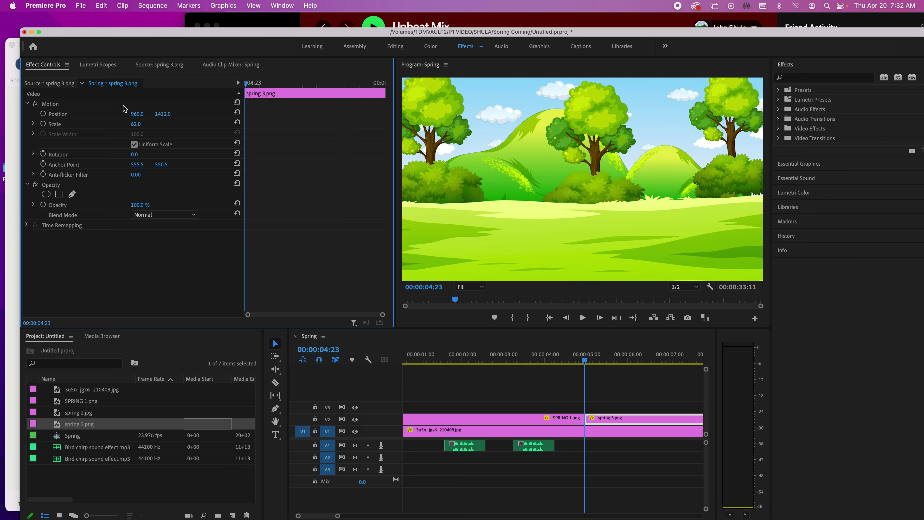
click(44, 114)
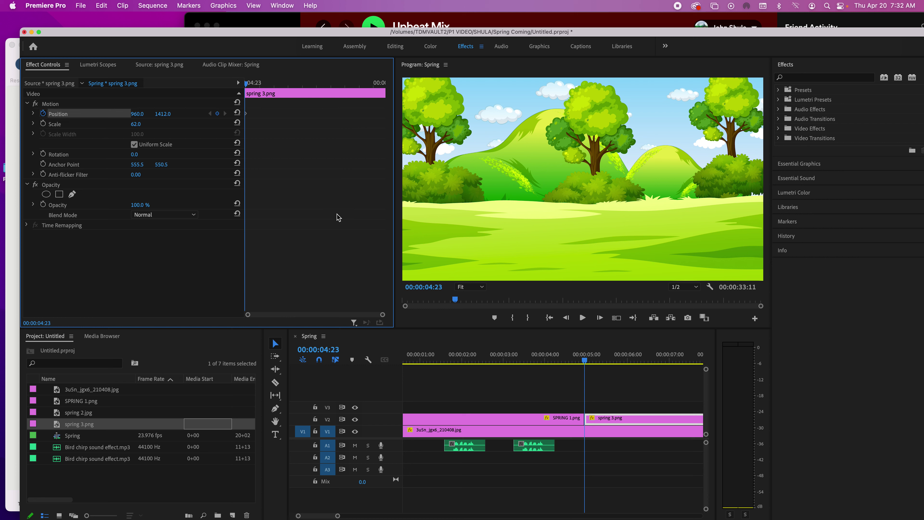
Step: Move later in the sequence and raise the green bird into frame with a second Position keyframe
scroll(651, 403, right, 1)
scroll(651, 403, right, 6)
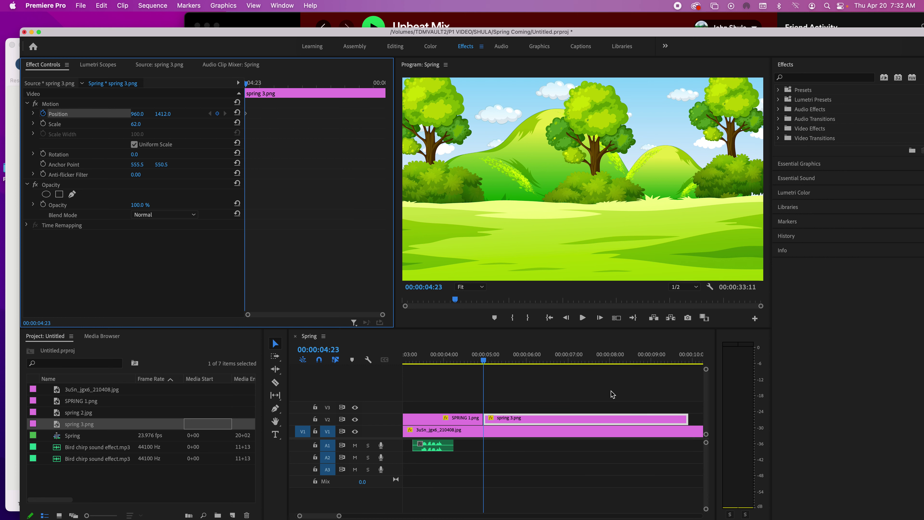
drag(485, 360, 653, 368)
key(space)
key(space)
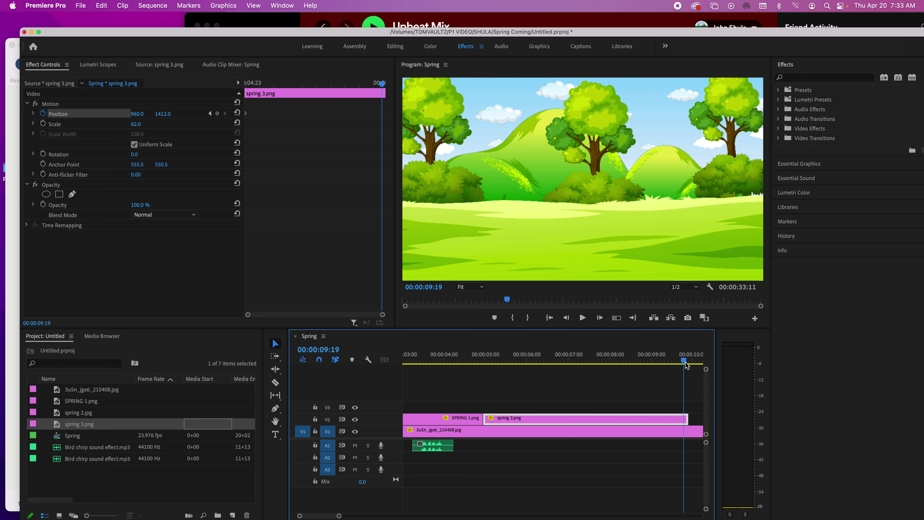
click(138, 118)
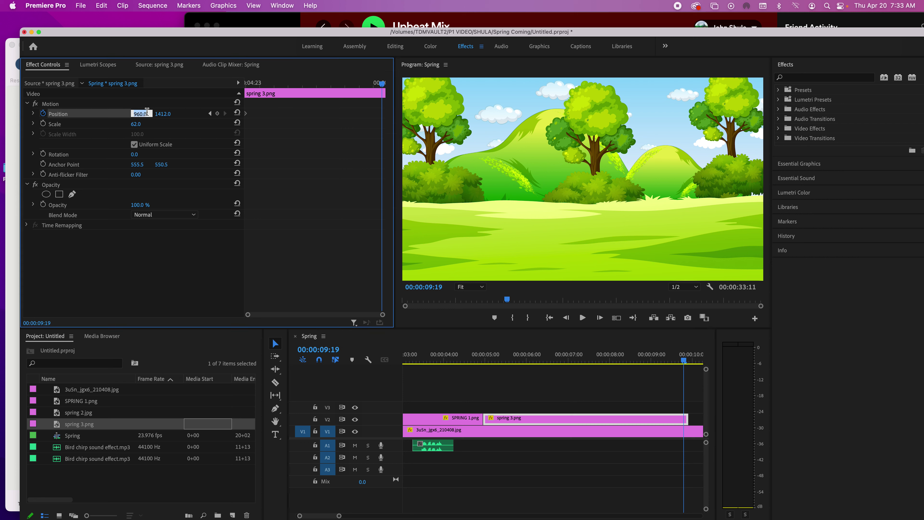
key(Tab)
text(1405)
key(Return)
drag(163, 113, 211, 137)
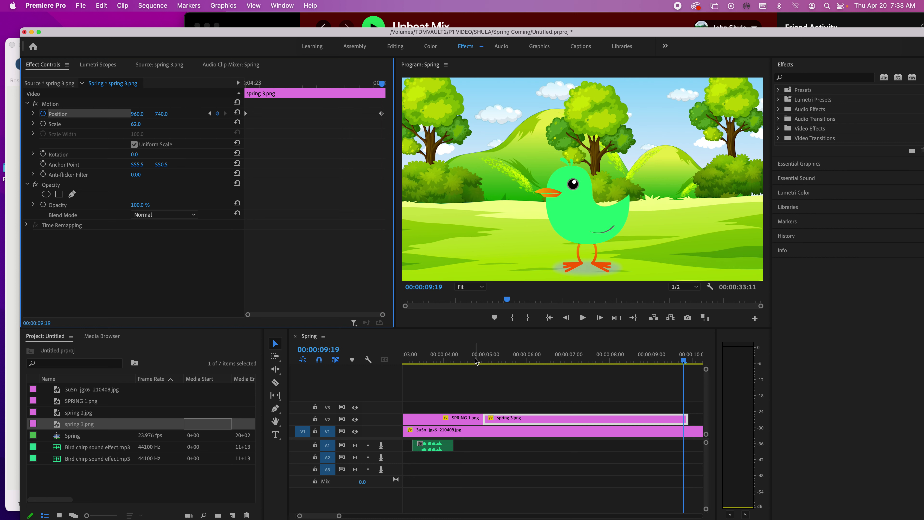
Step: Play back the bird's rise from just before it appears, then stop at 00:00:05:17
click(483, 360)
key(space)
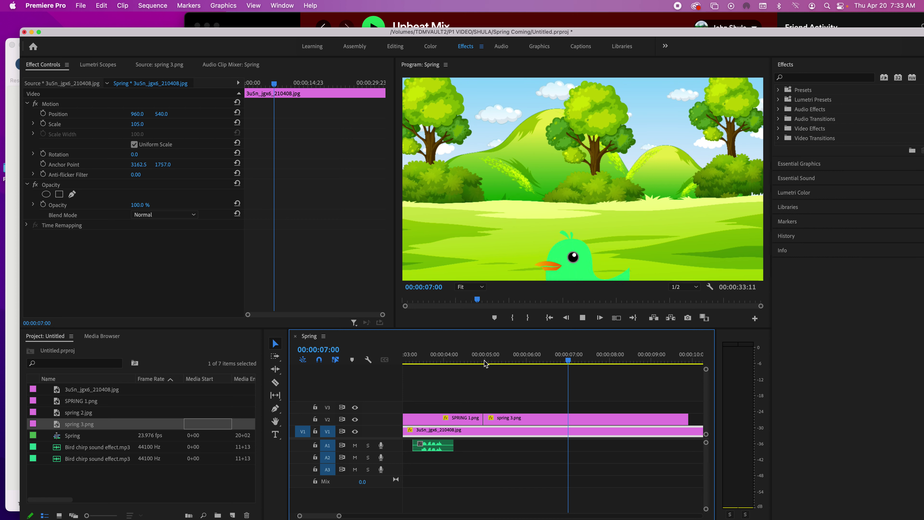
key(space)
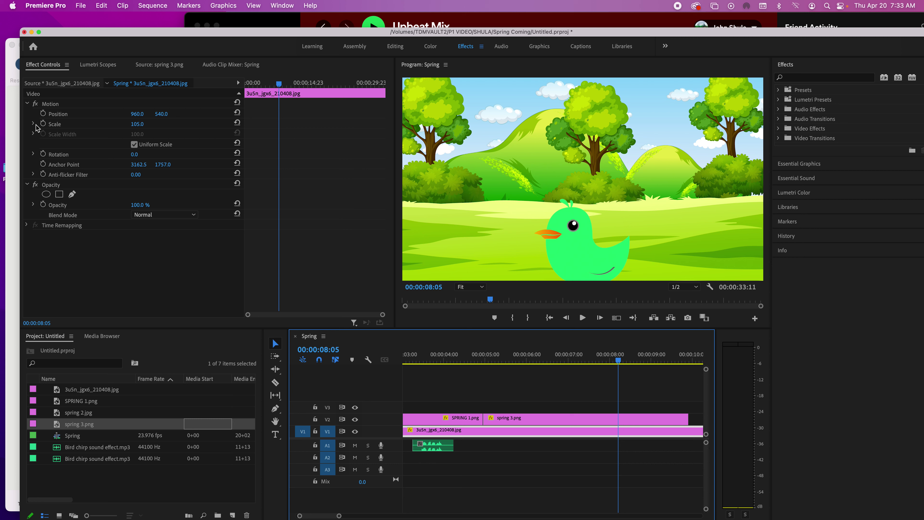
click(514, 360)
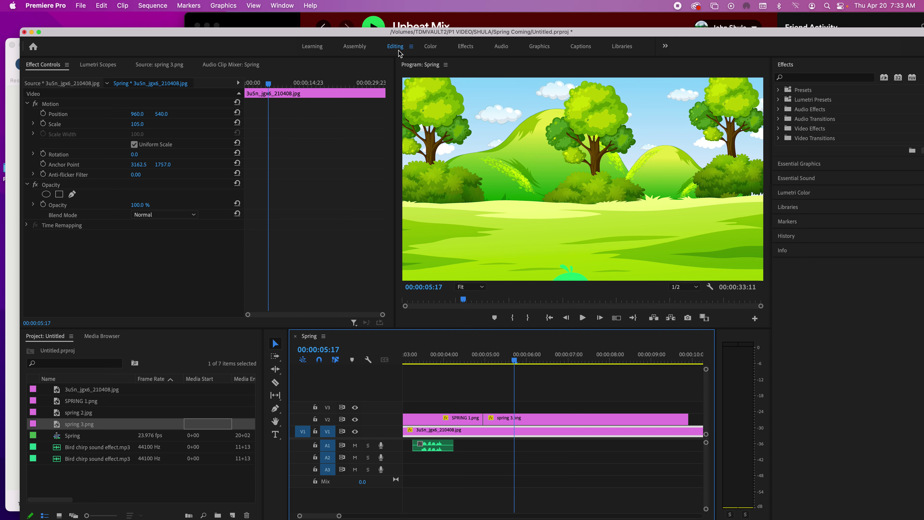
Step: In the Editing workspace, type SPRING IS COMING over the grass with the Type tool
click(400, 52)
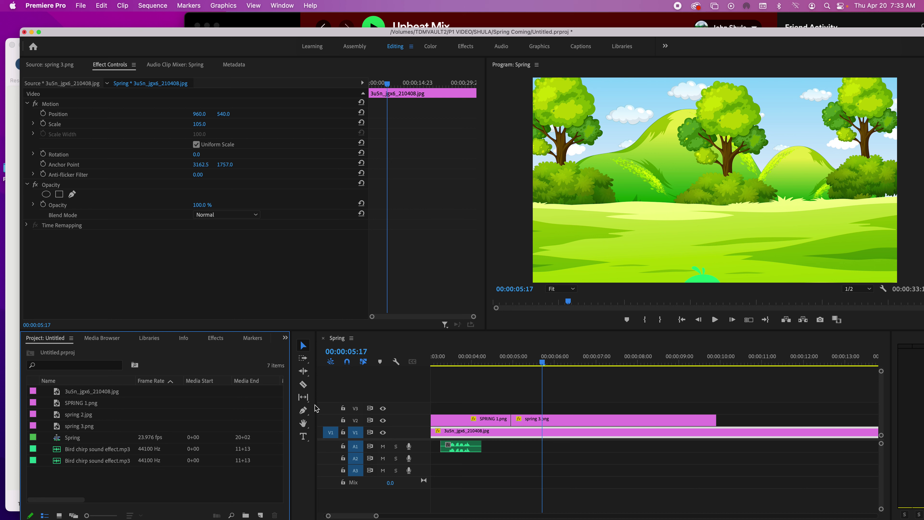
click(303, 435)
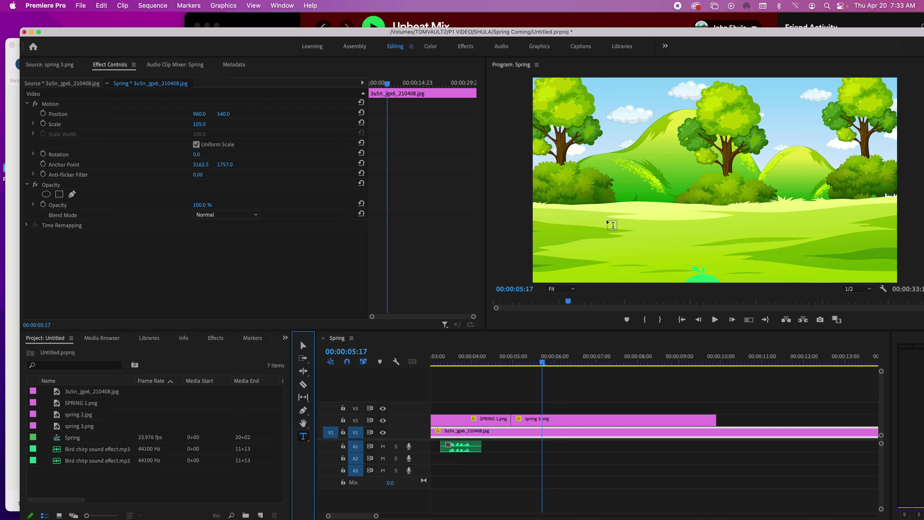
click(609, 222)
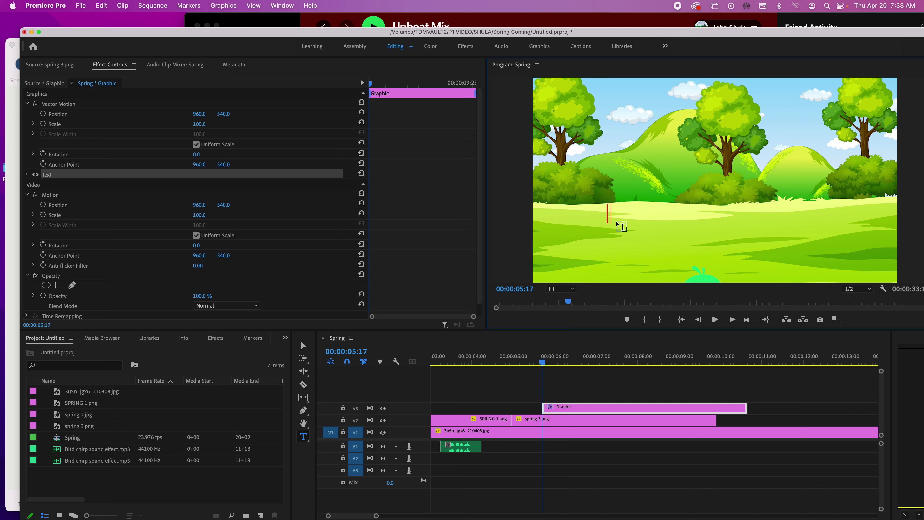
text(SPRING I S)
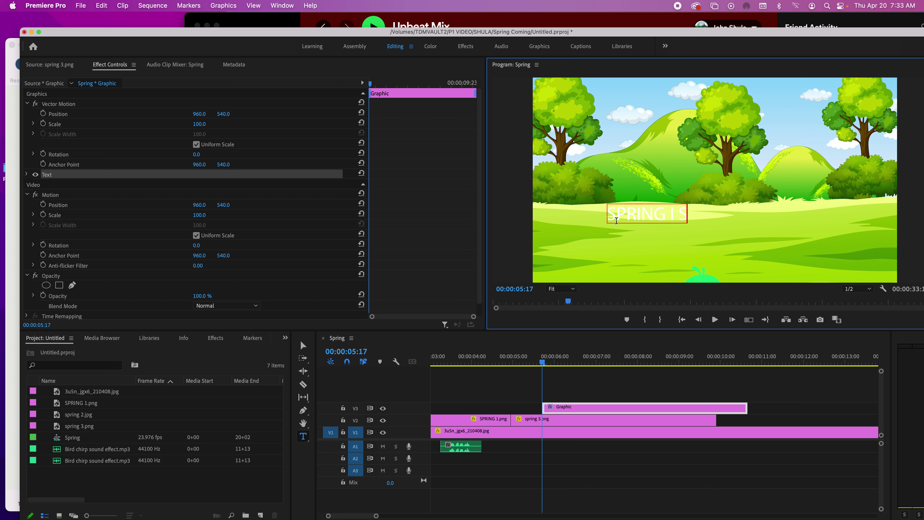
text( COMING)
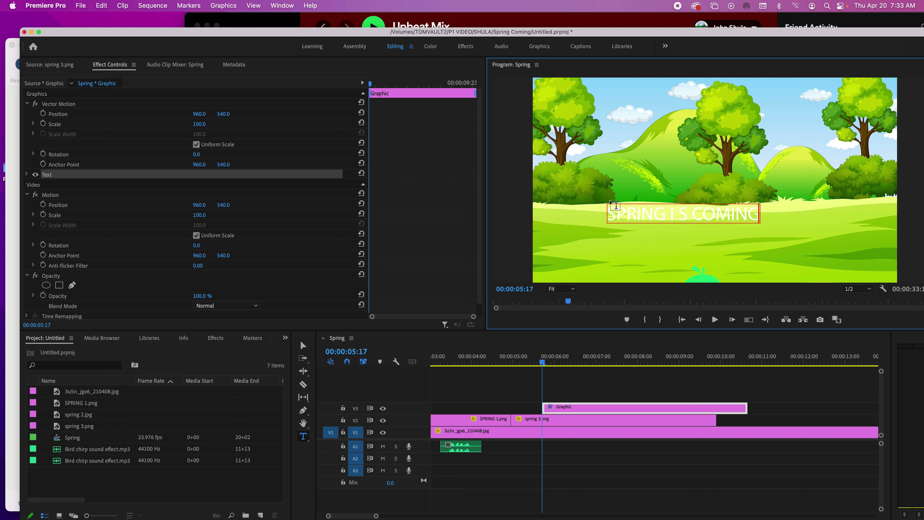
Step: Remove the stray space between I and S and select the whole title text
click(681, 214)
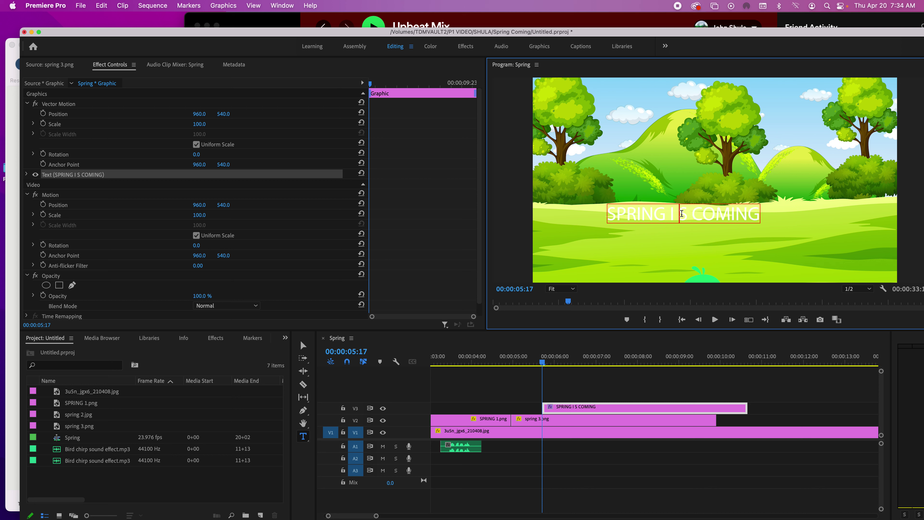
key(BackSpace)
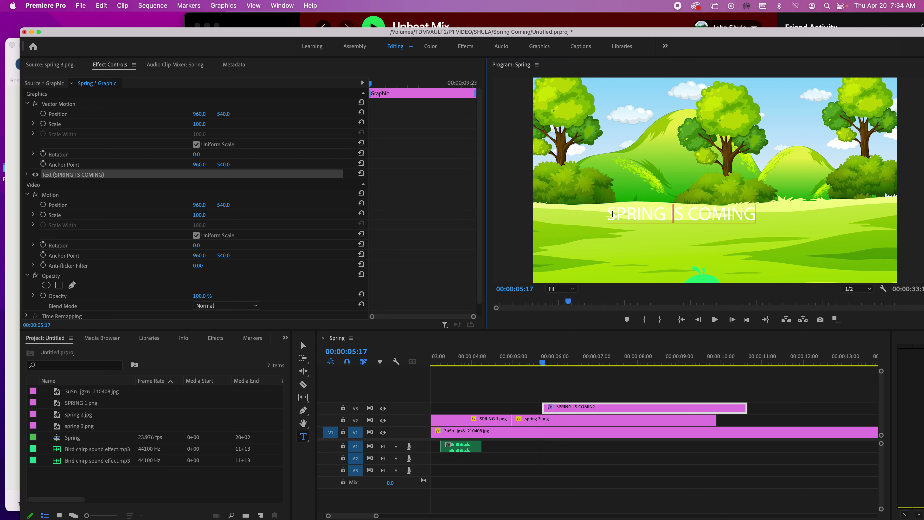
drag(609, 214, 759, 216)
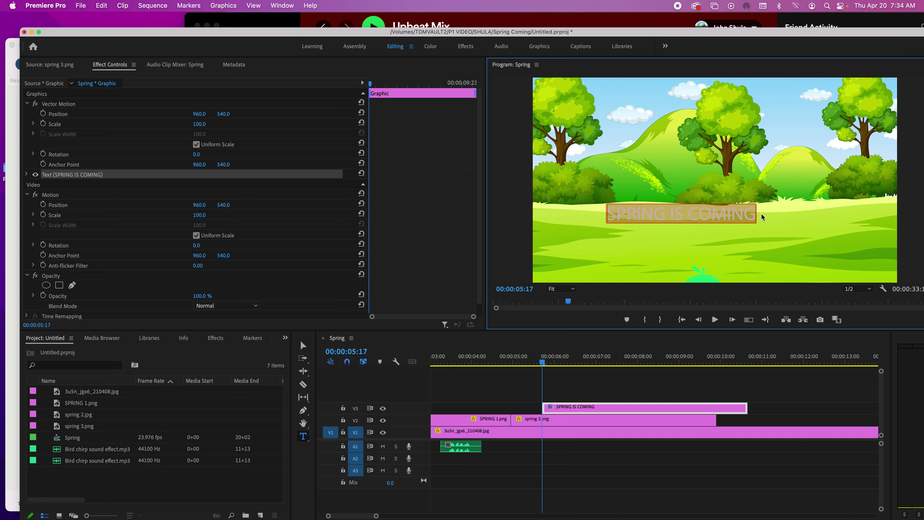
click(27, 174)
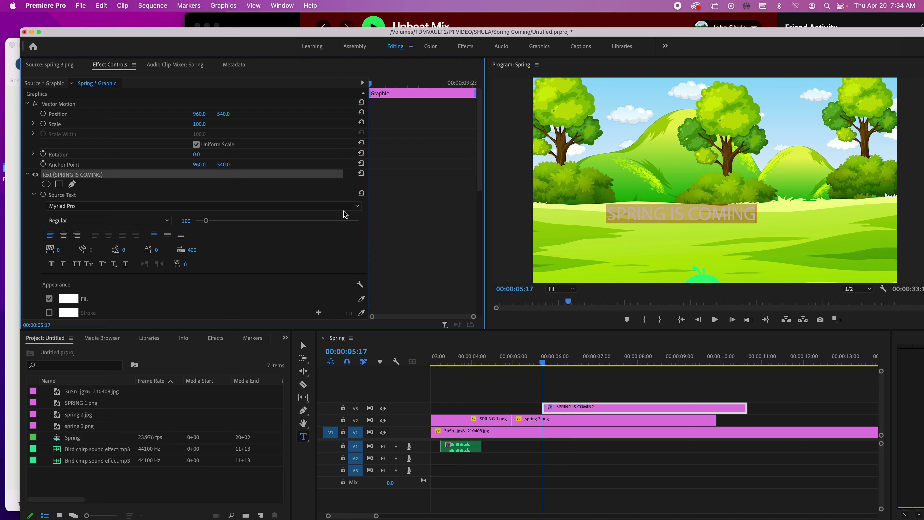
Step: Make the title bold Arial at size 166 and move it left over the grass
click(357, 207)
scroll(117, 293, up, 10)
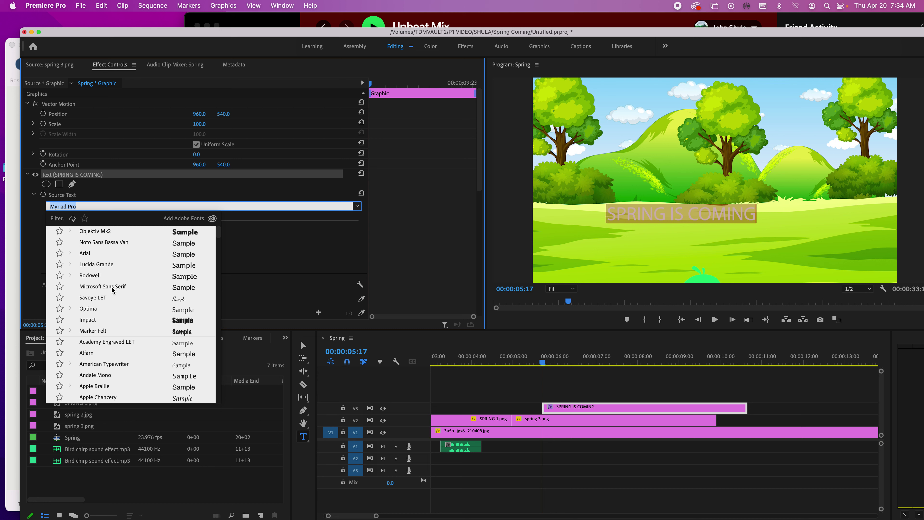
click(94, 254)
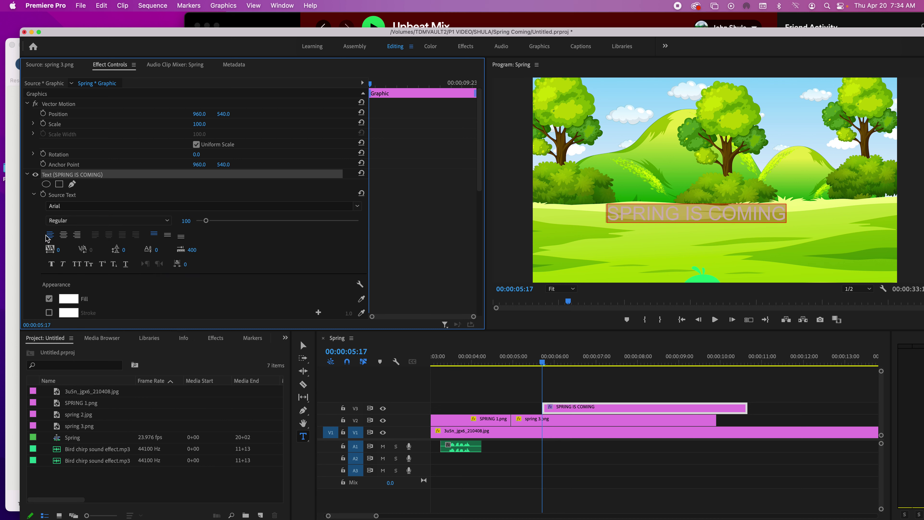
click(74, 220)
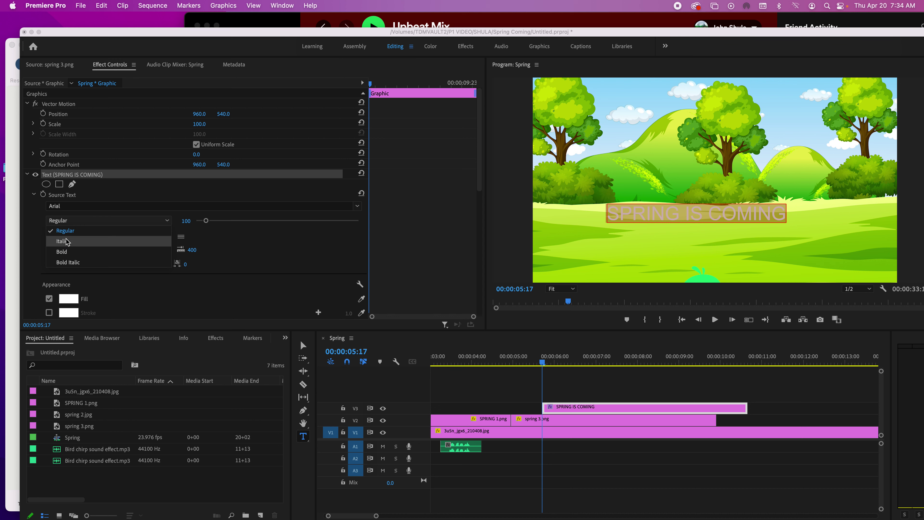
click(67, 252)
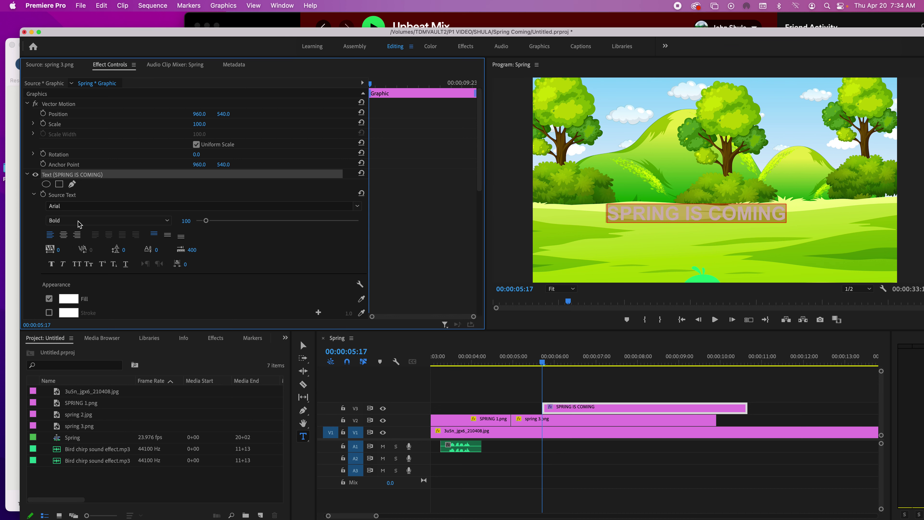
drag(206, 221, 212, 223)
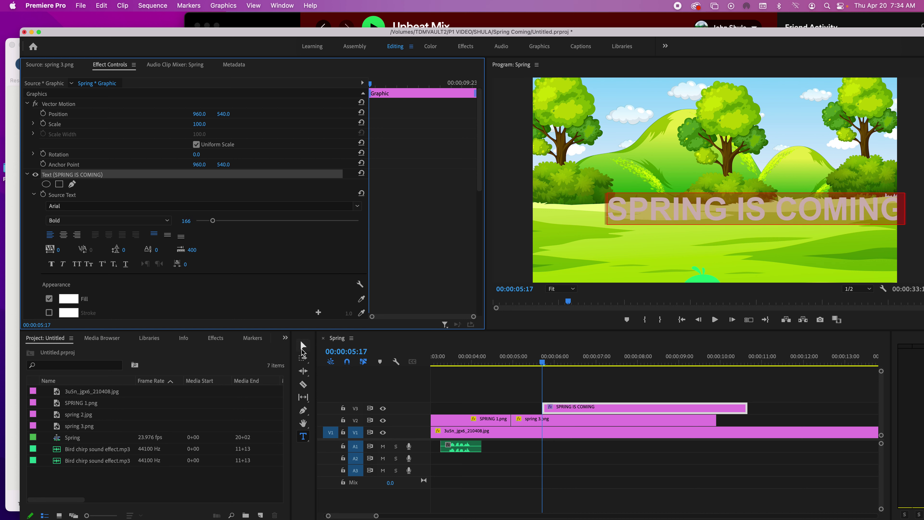
click(302, 345)
drag(656, 215, 639, 228)
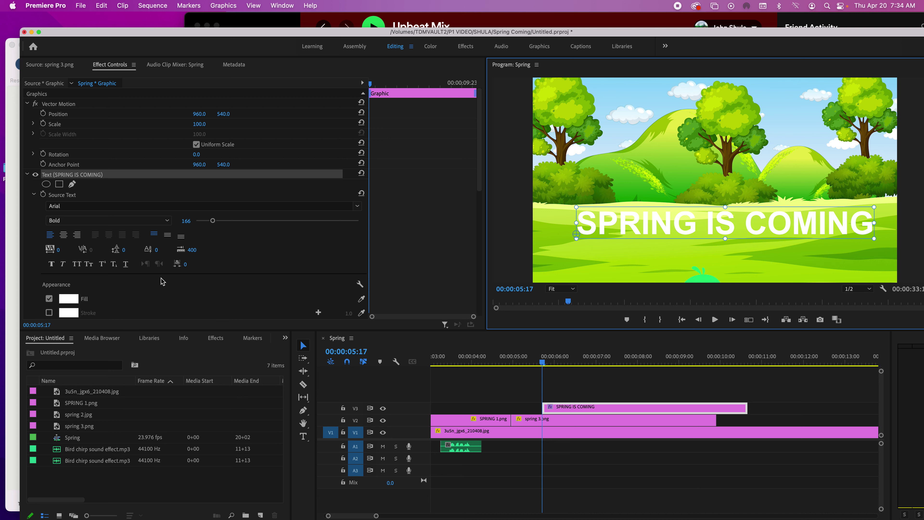
Step: Add a dark-green 285705 stroke sampled from the bushes and widen it toward 18
click(68, 315)
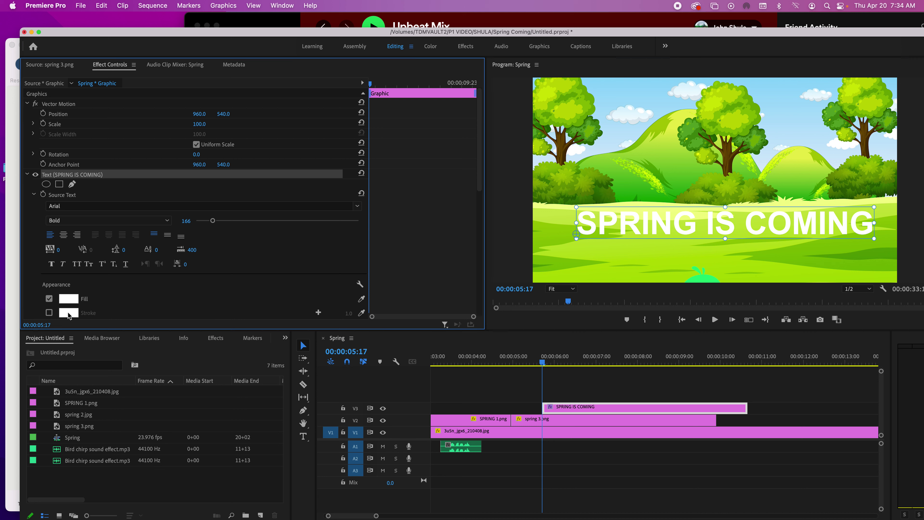
click(49, 312)
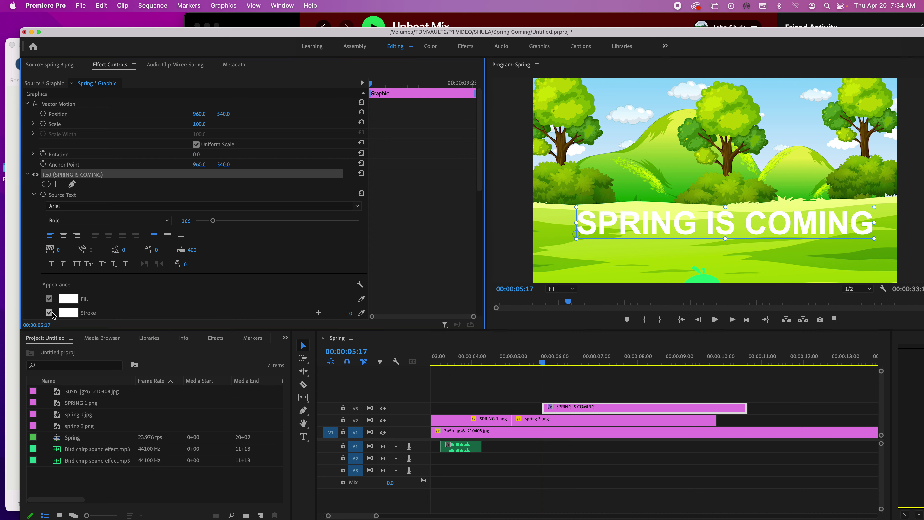
click(69, 313)
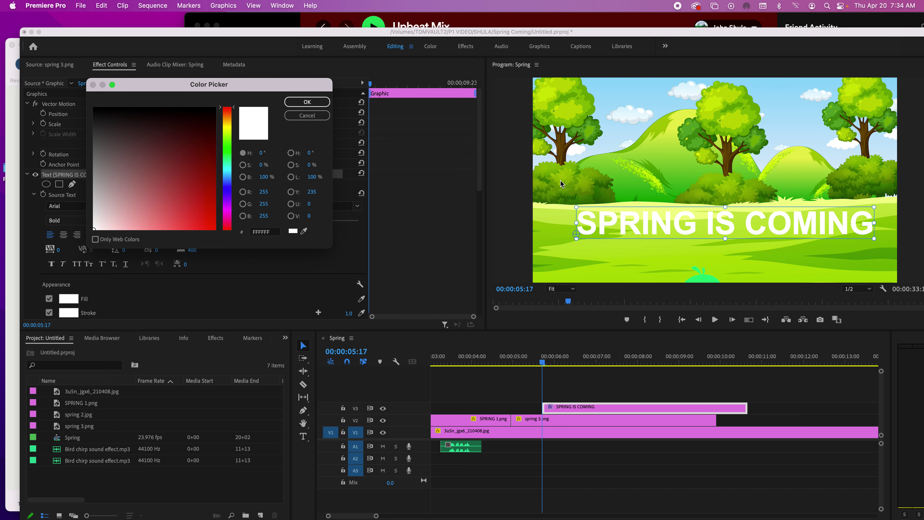
click(305, 232)
click(609, 189)
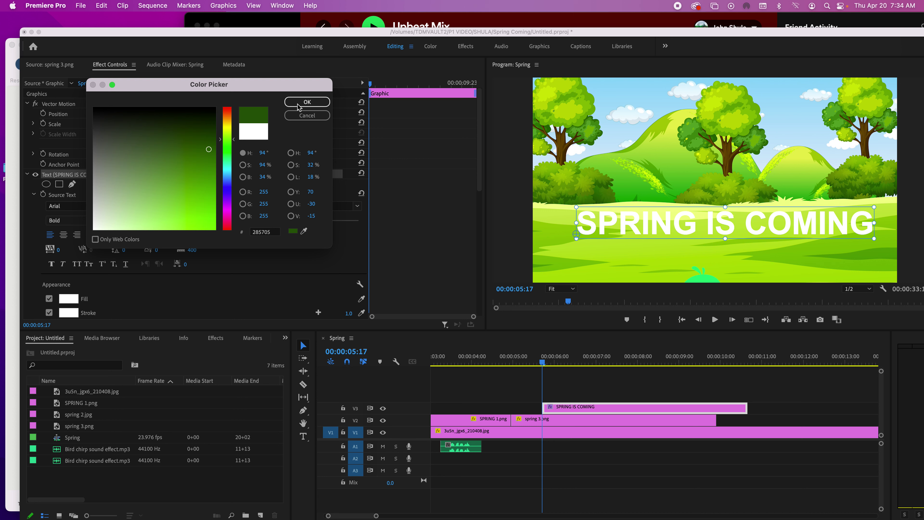
click(307, 101)
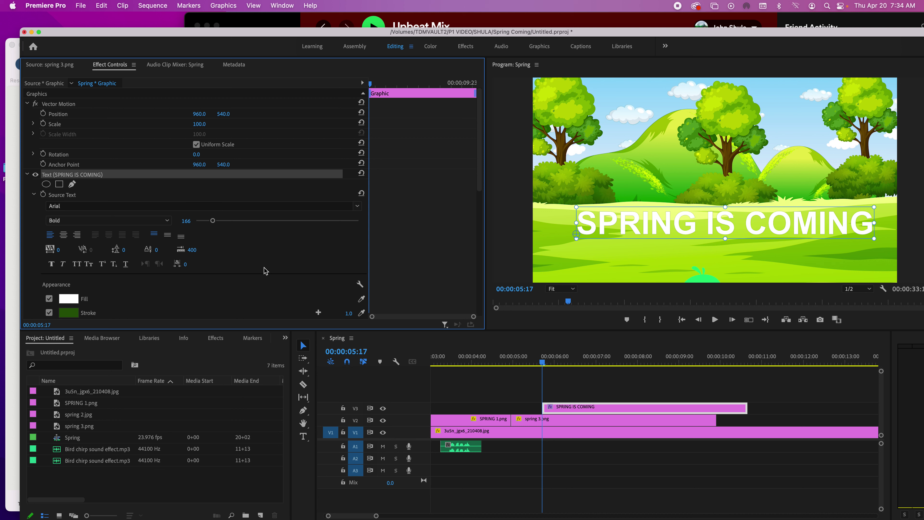
mouse_move(349, 313)
mouse_down()
mouse_move(372, 312)
mouse_move(356, 313)
mouse_up()
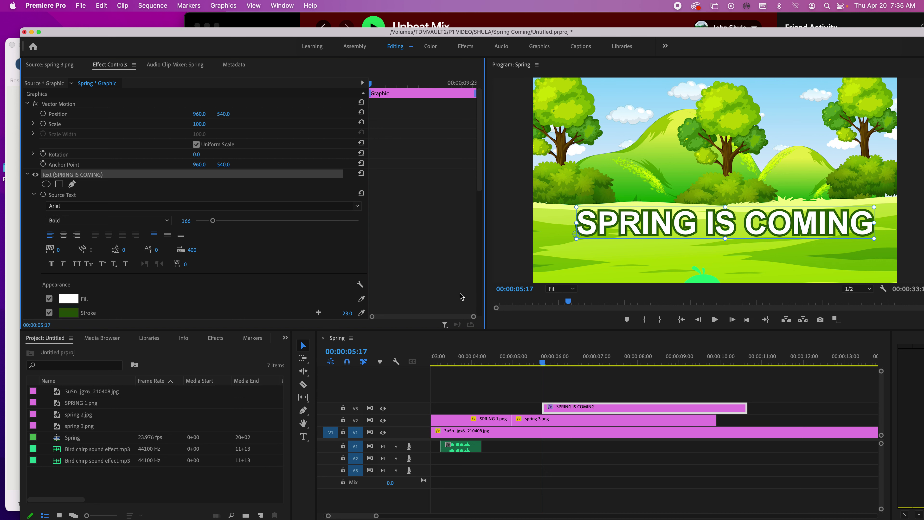
Step: Move the playhead back to 00:00:02:21 to view the red bird
click(445, 361)
drag(445, 361, 433, 362)
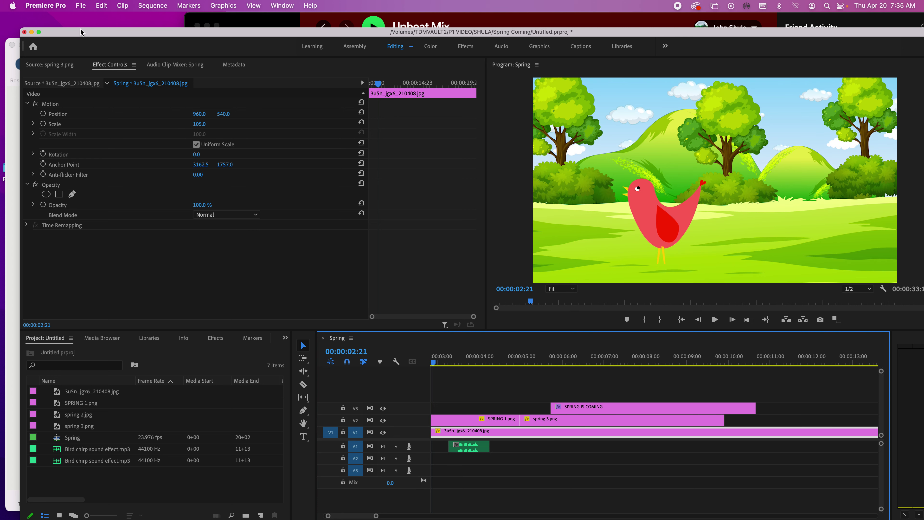